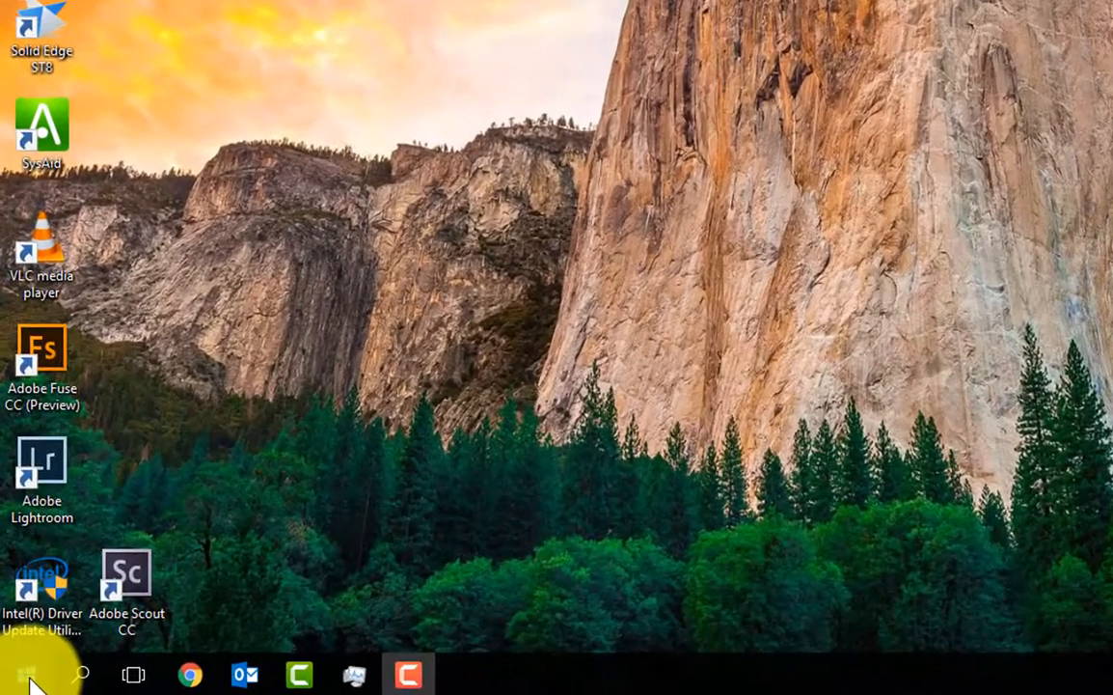
# Search the installed programs for "st8" and launch the Solid Edge ST8 desktop app
pyautogui.click(15, 683)
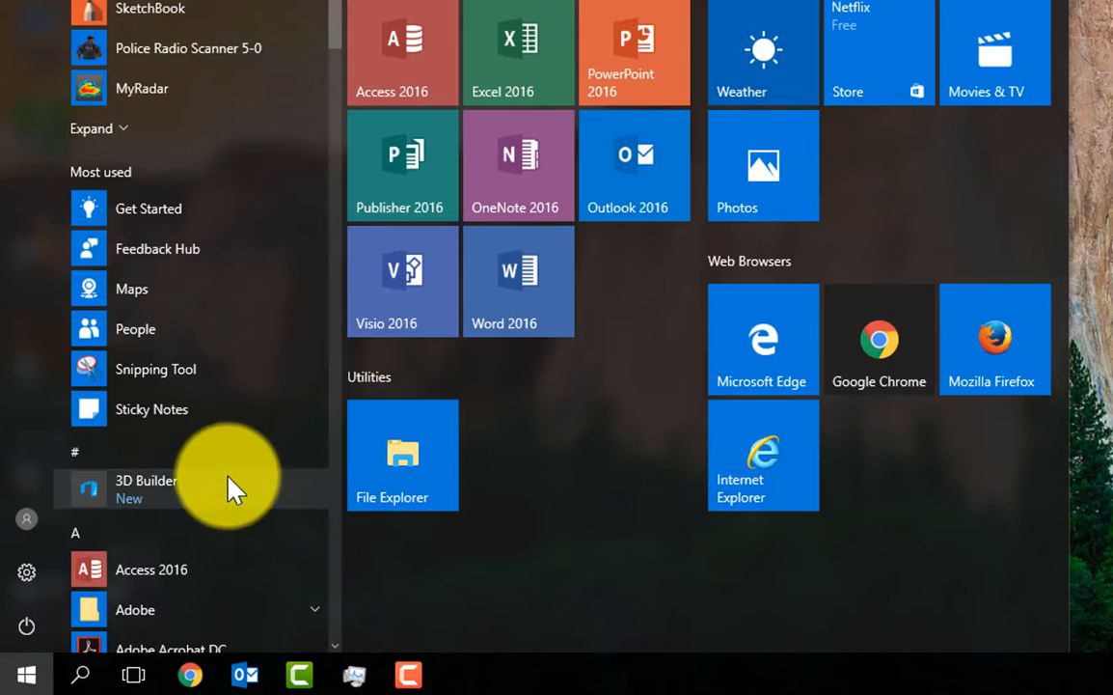
pyautogui.scroll(-2, 229, 487)
pyautogui.scroll(-15, 229, 477)
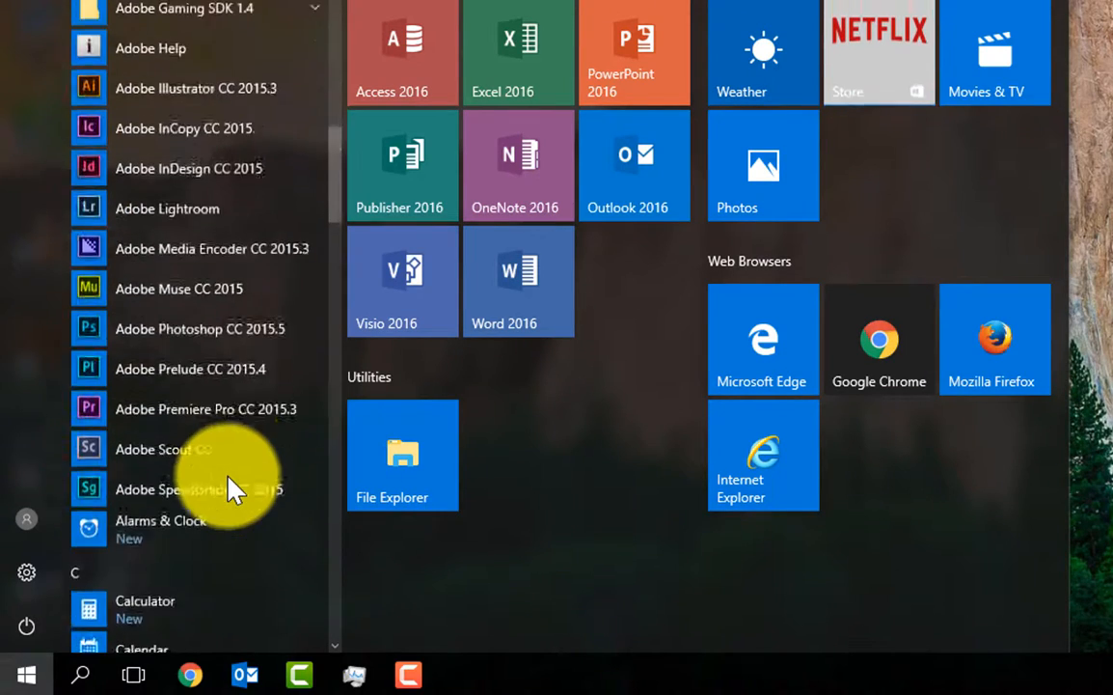
pyautogui.scroll(-12, 227, 487)
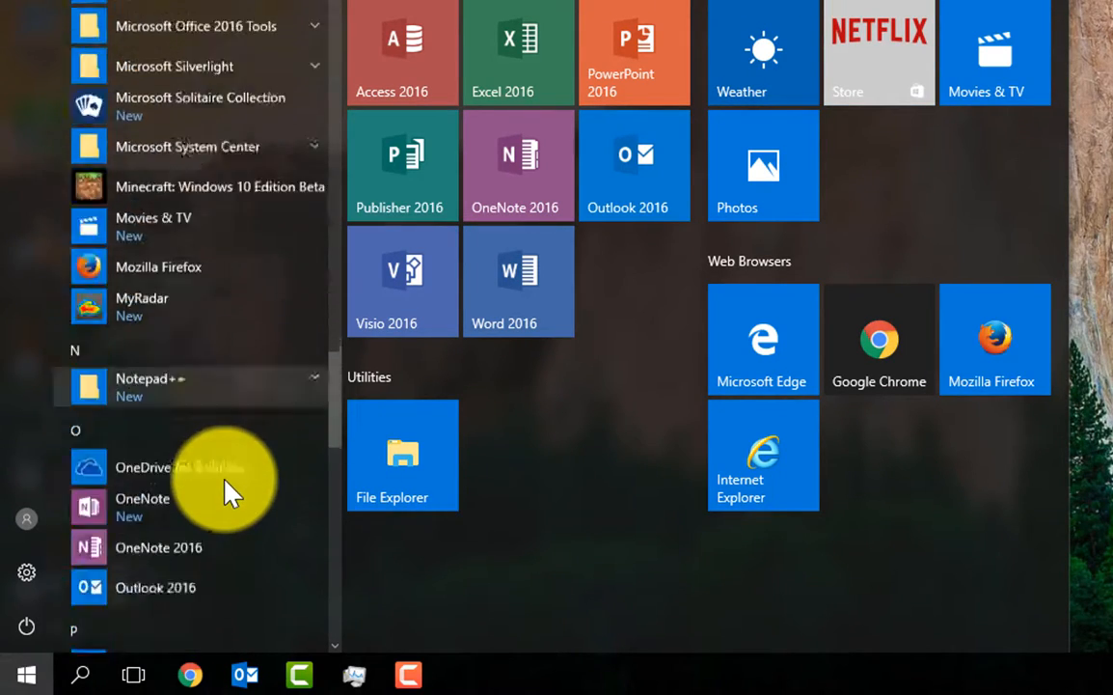
pyautogui.scroll(-1, 229, 492)
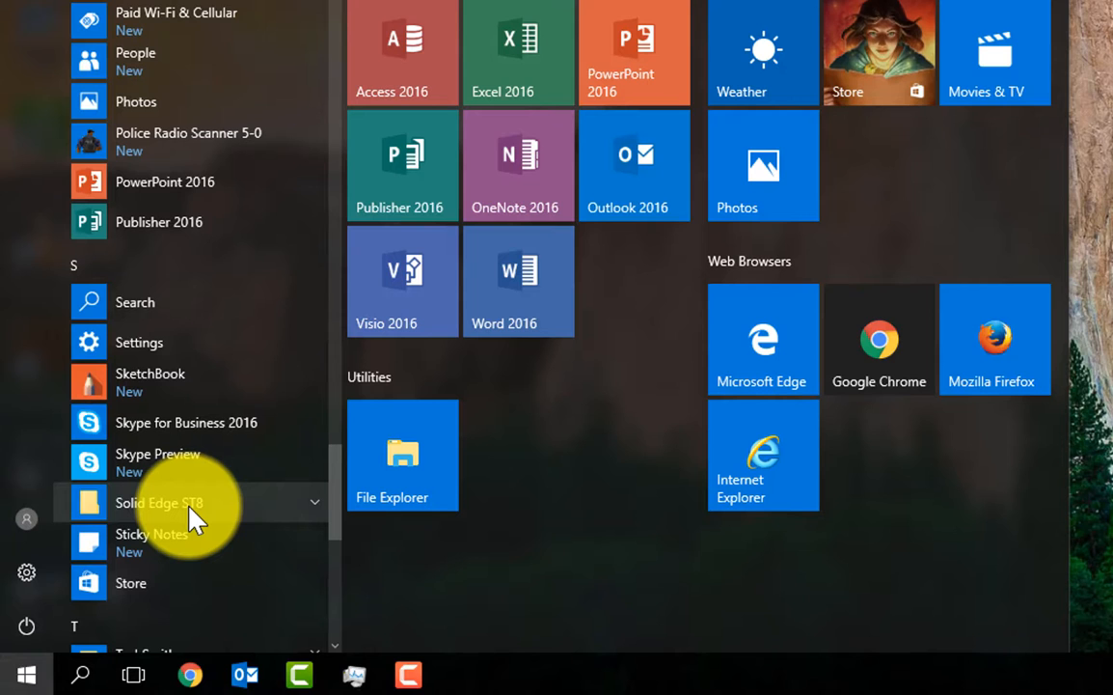
pyautogui.write('st8')
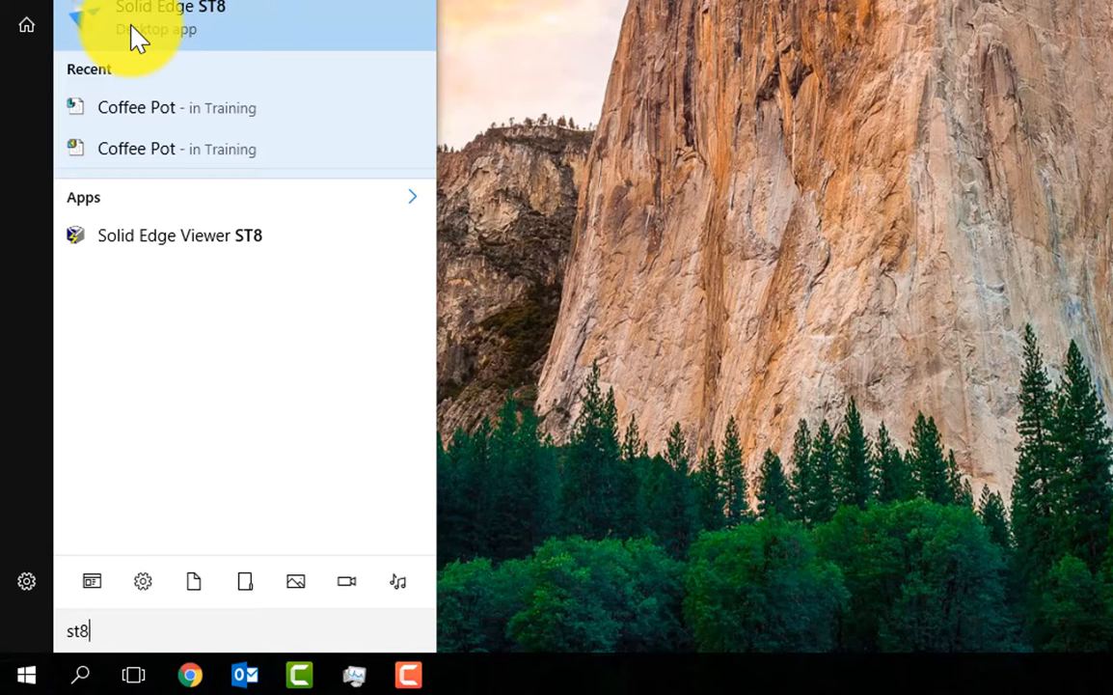
pyautogui.click(218, 37)
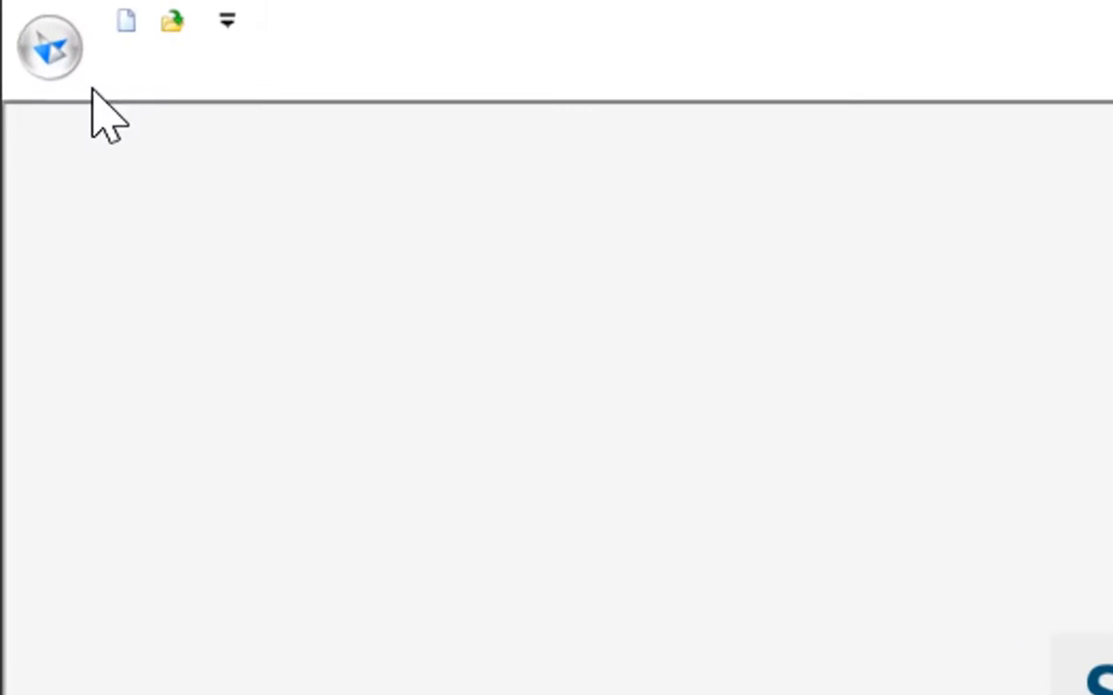
# Start opening an existing file and browse to C:\Program Files\Solid Edge ST8\Training
pyautogui.click(58, 50)
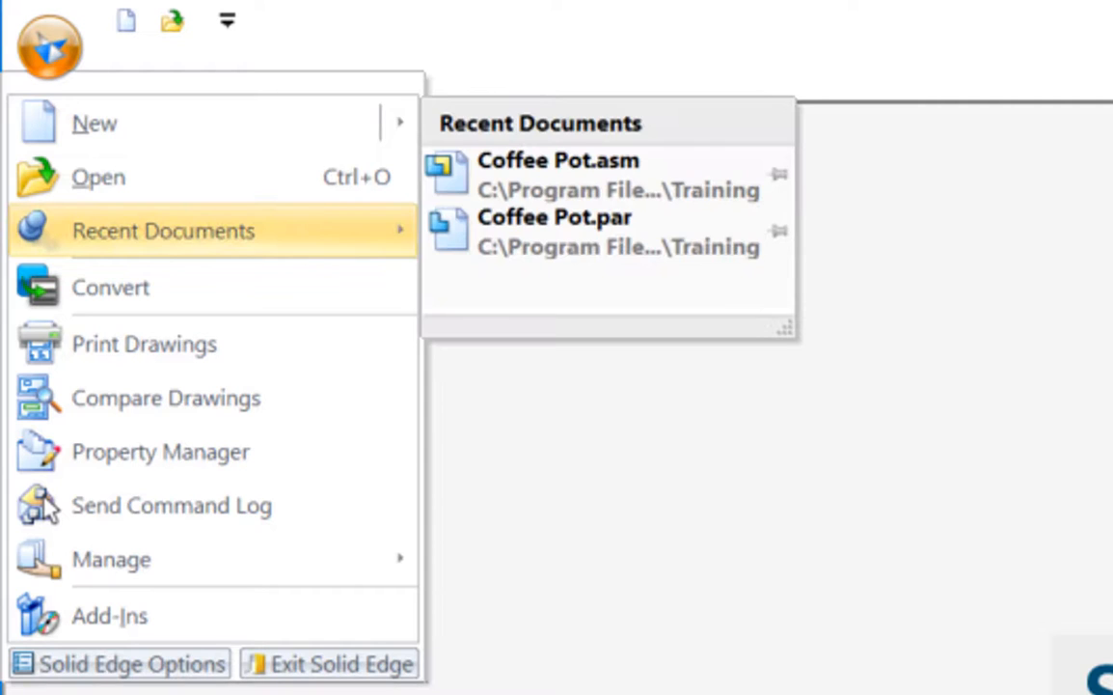
pyautogui.click(85, 191)
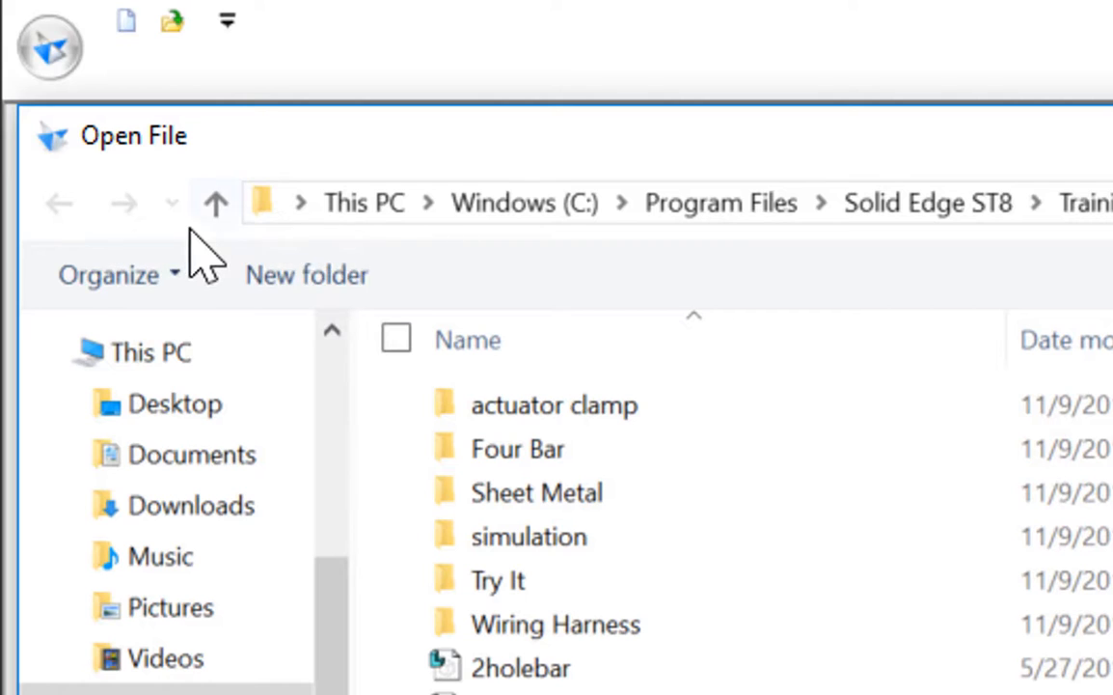
pyautogui.click(152, 353)
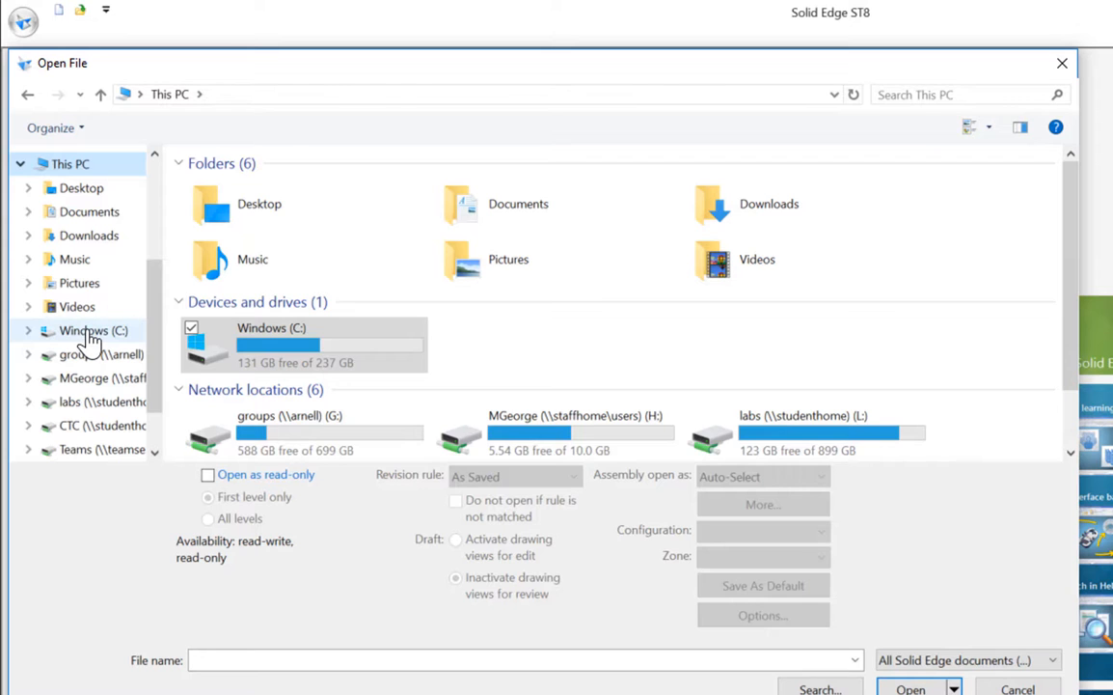
pyautogui.click(91, 332)
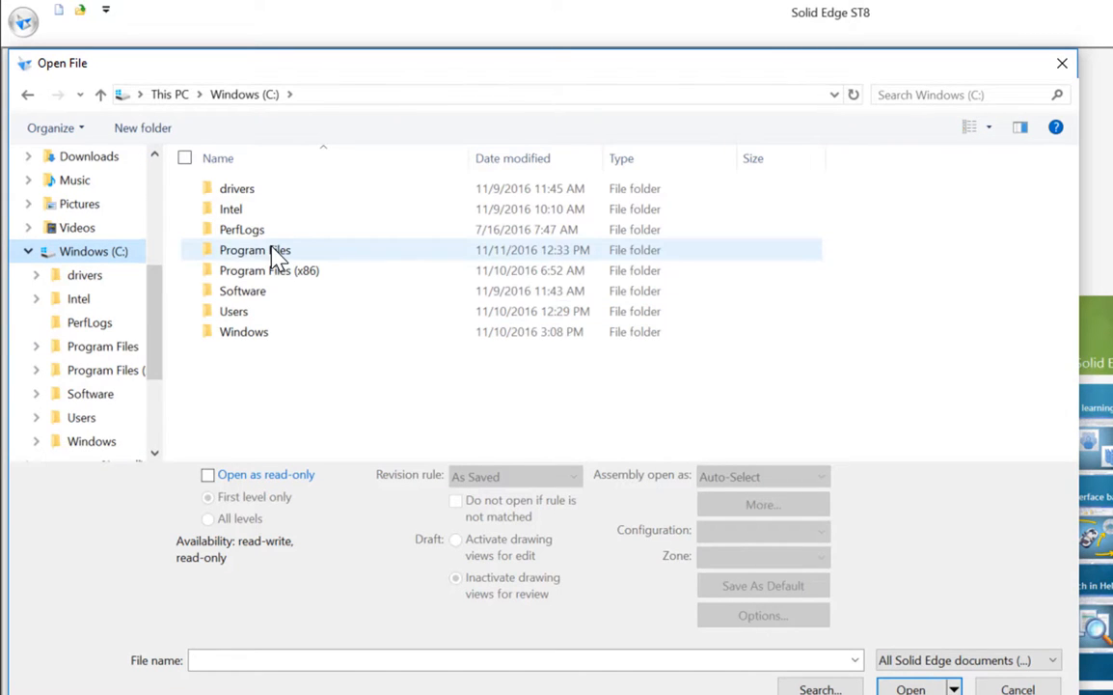
pyautogui.doubleClick(277, 256)
pyautogui.scroll(-2, 273, 259)
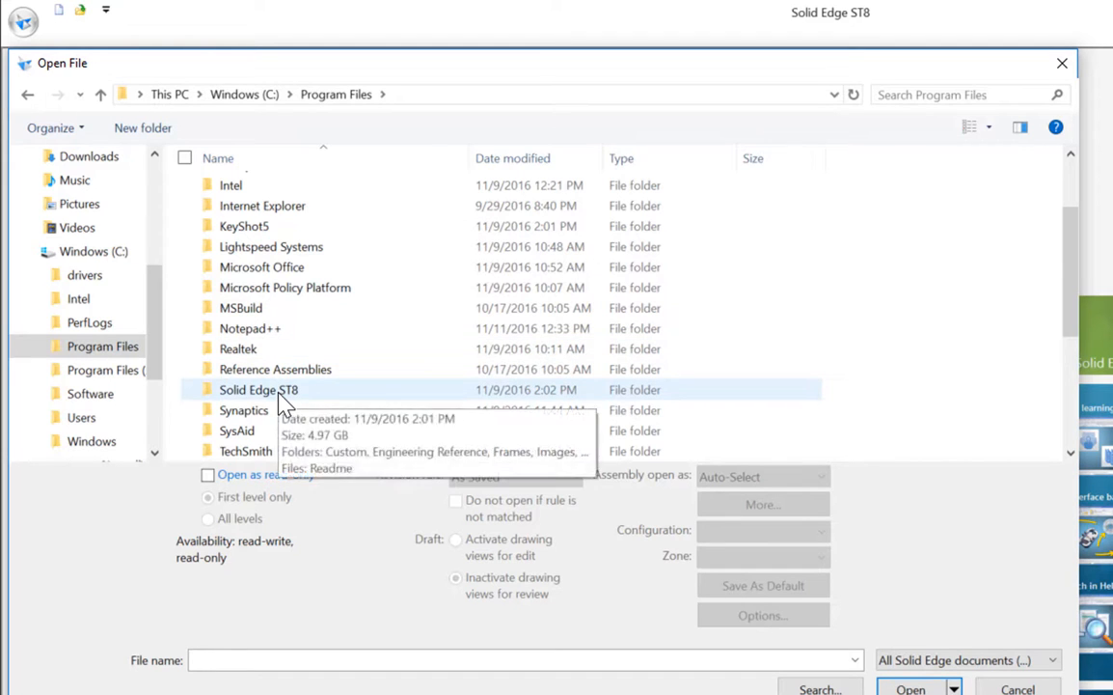
pyautogui.doubleClick(278, 391)
pyautogui.scroll(-1, 278, 392)
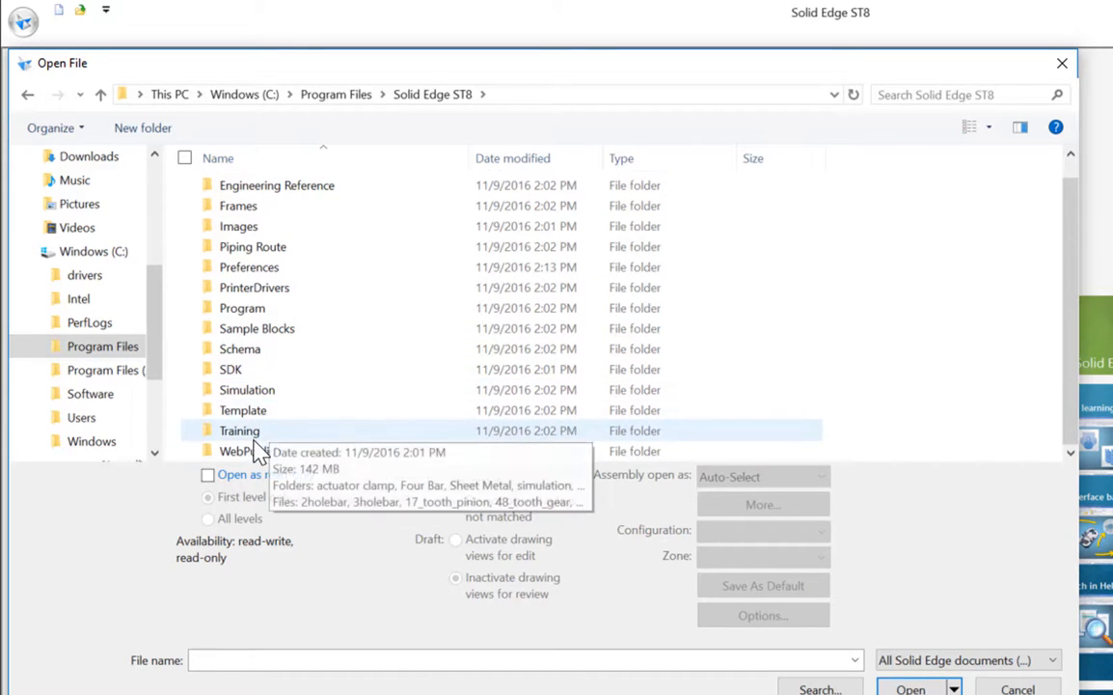
pyautogui.doubleClick(249, 430)
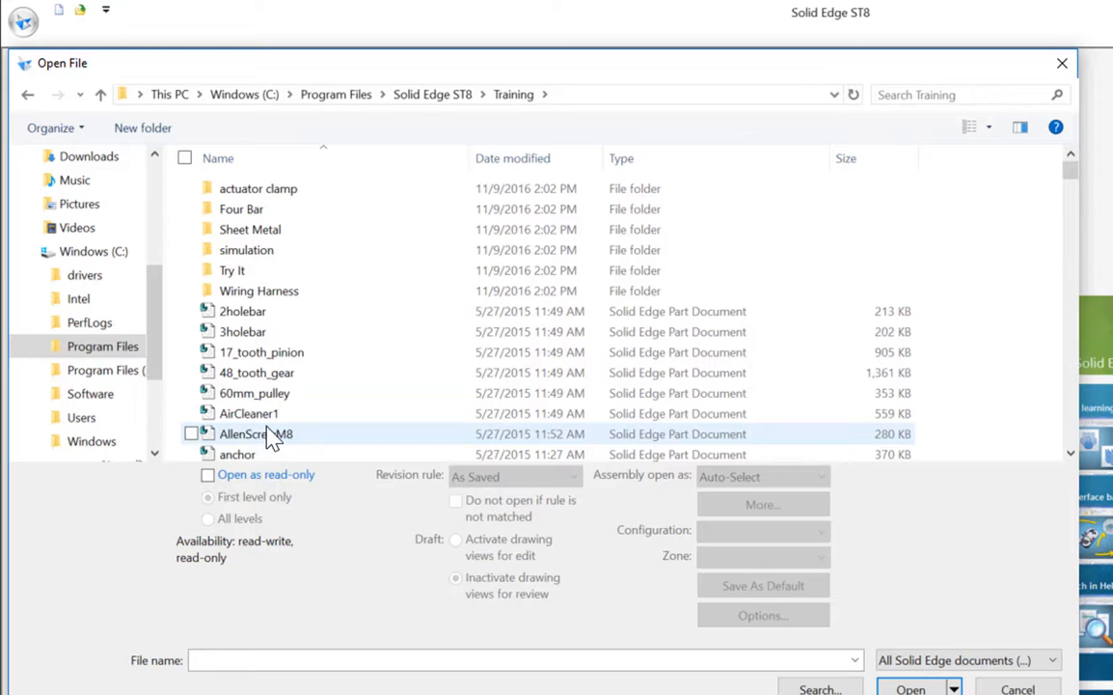
# Open the Coffee Pot assembly document from the Training folder
pyautogui.scroll(-10, 274, 436)
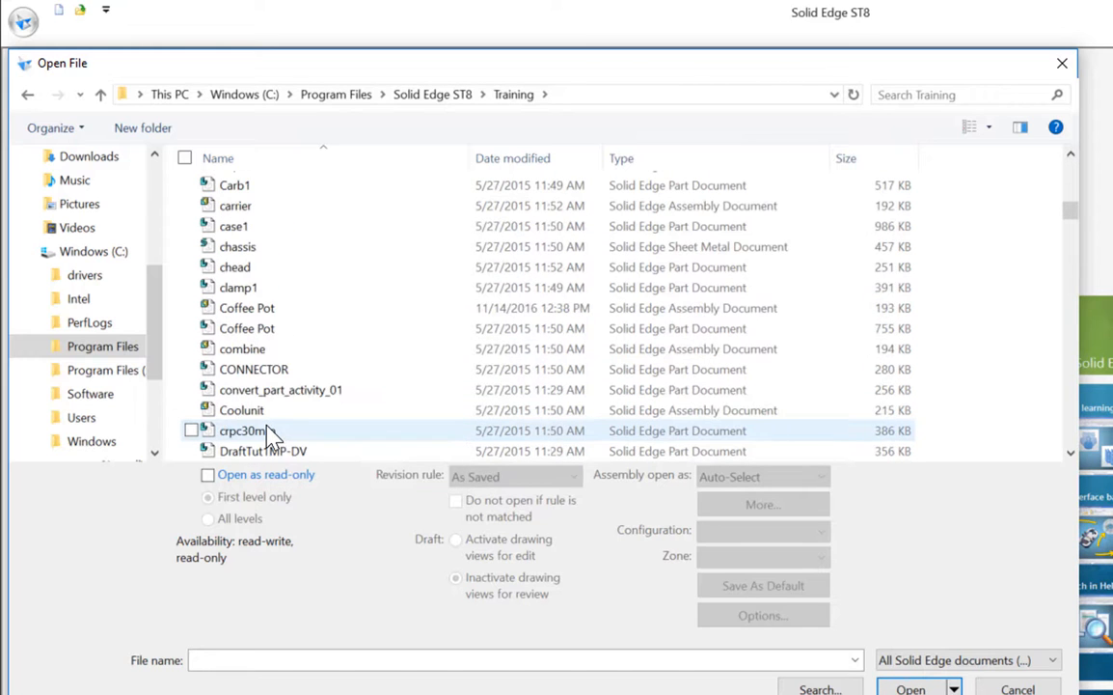
pyautogui.scroll(-2, 273, 436)
pyautogui.scroll(1, 273, 436)
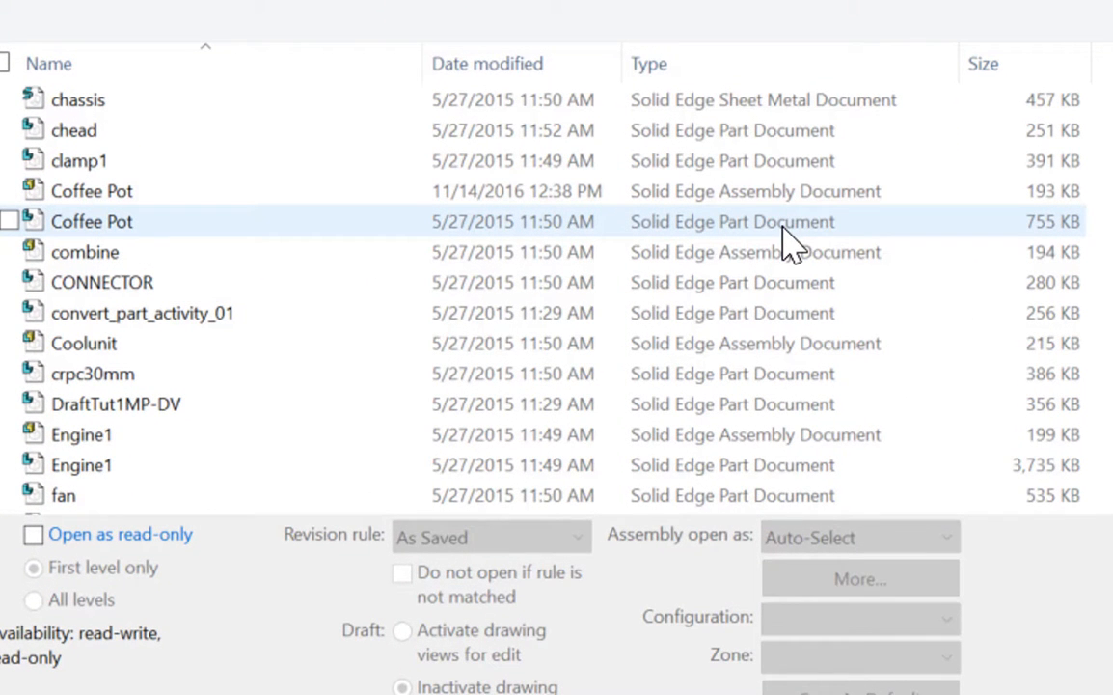
pyautogui.click(94, 198)
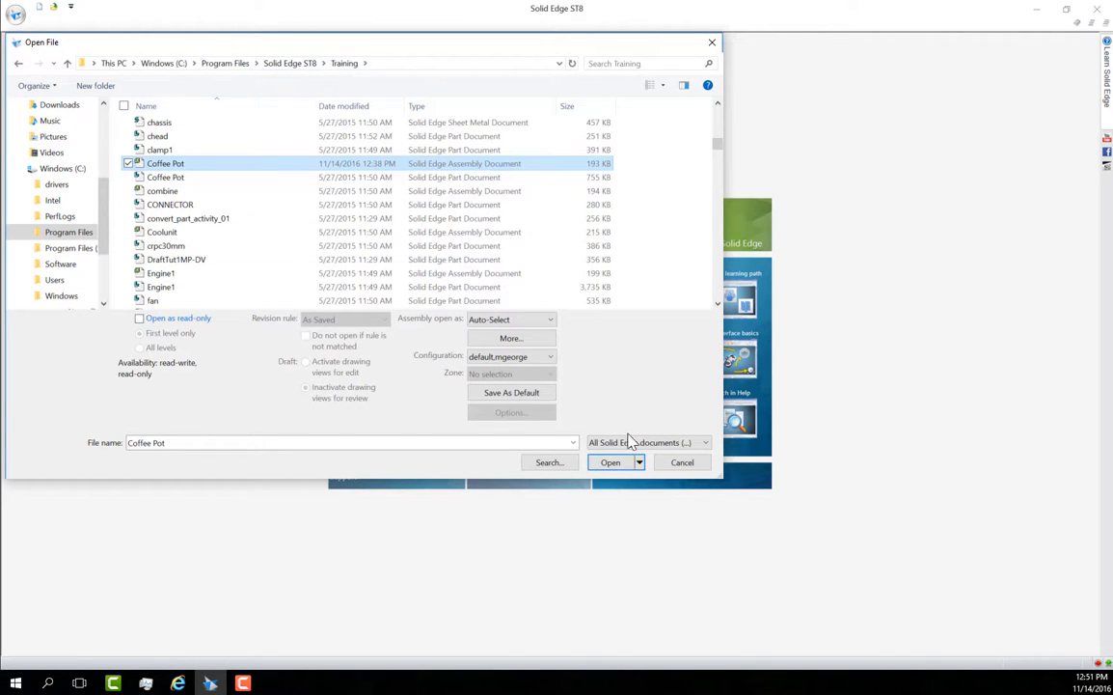
pyautogui.click(612, 463)
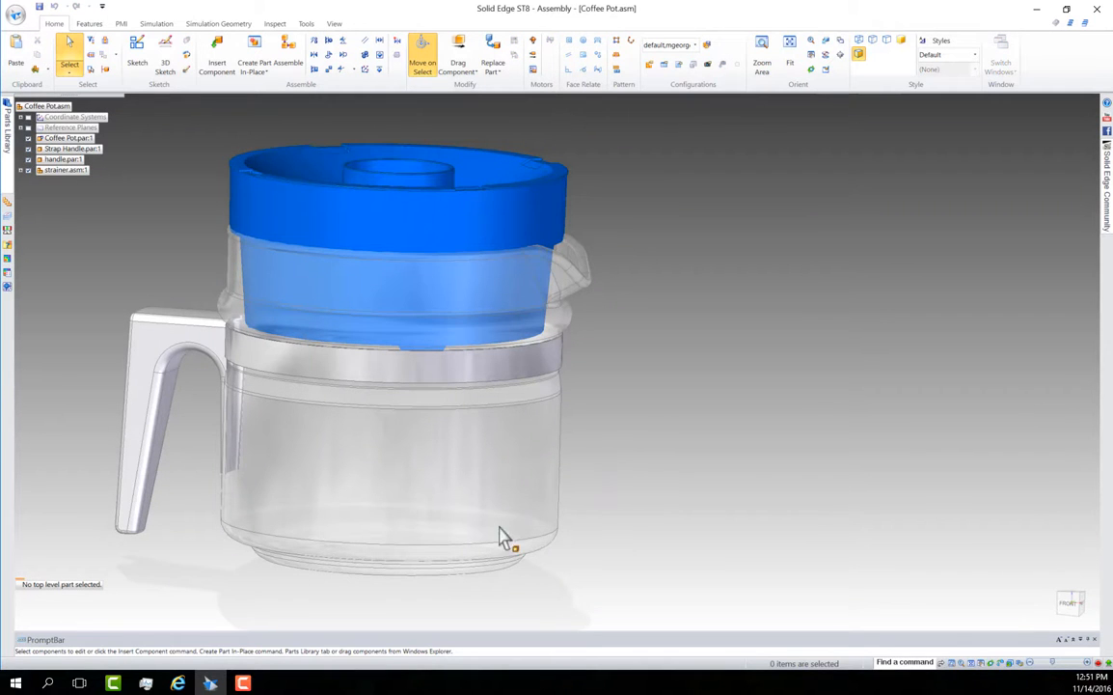
# Rotate the coffee pot assembly to examine it from the handle side and from above the strainer
pyautogui.moveTo(403, 401); pyautogui.dragTo(249, 534, button='middle')
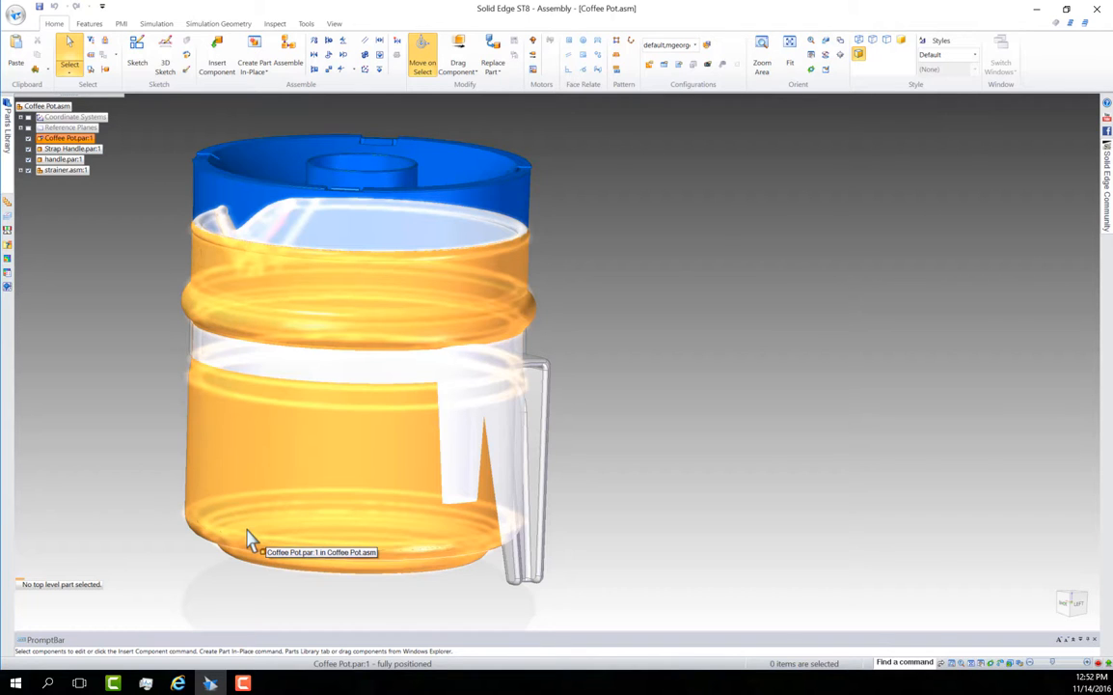
pyautogui.moveTo(662, 247); pyautogui.dragTo(290, 501)
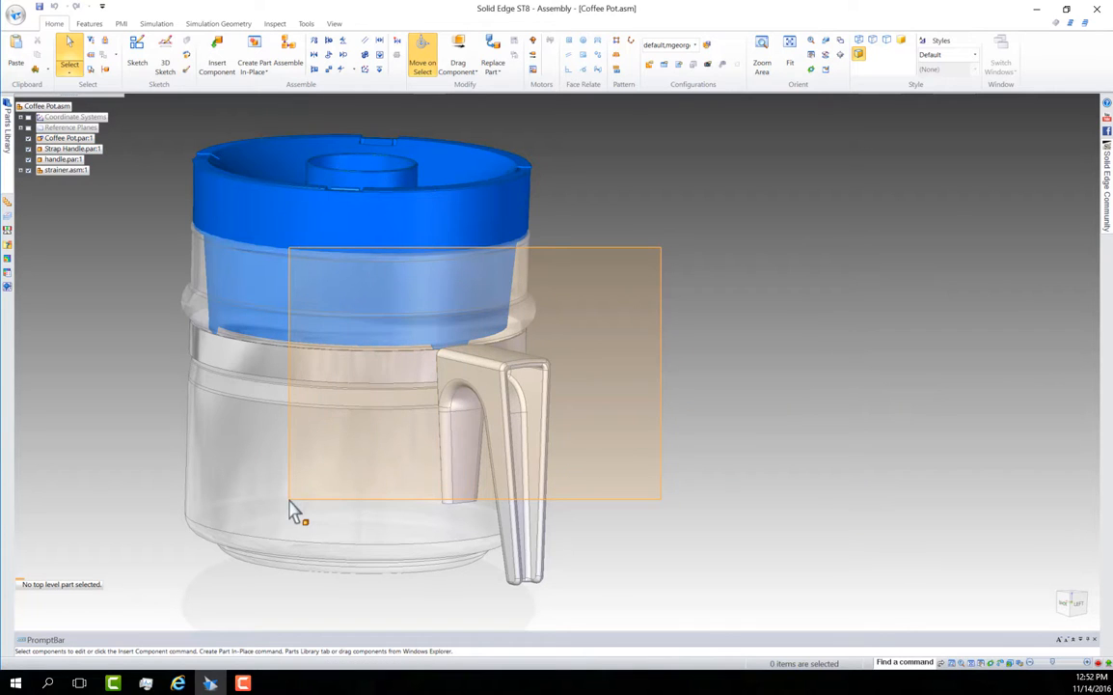
pyautogui.rightClick(593, 236)
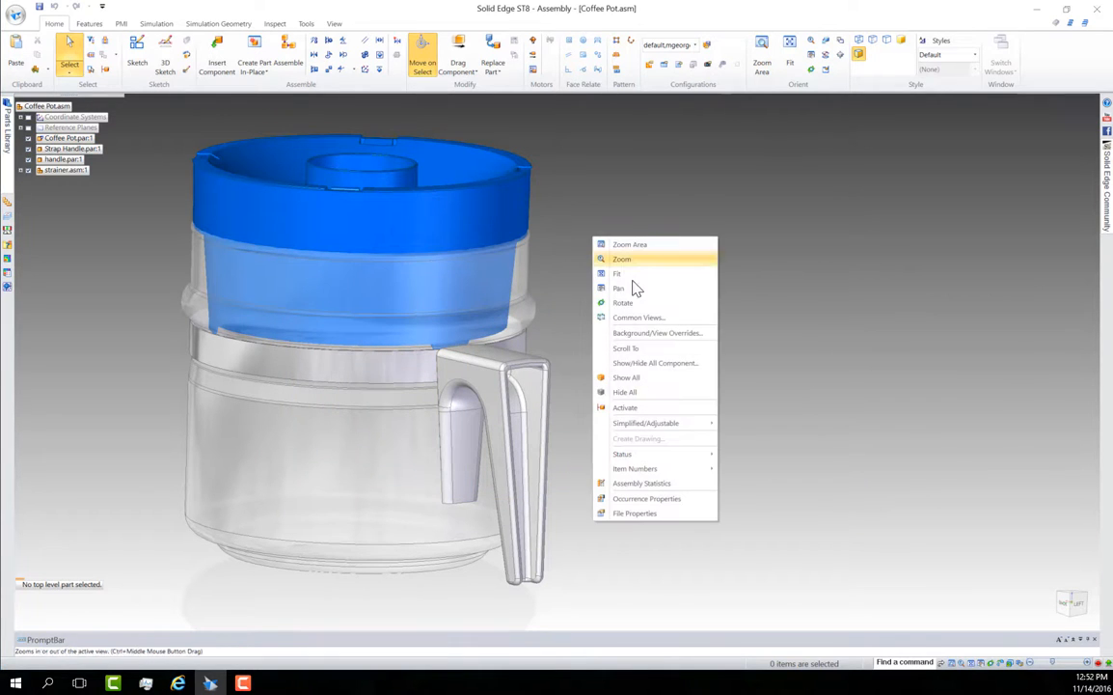
pyautogui.click(619, 206)
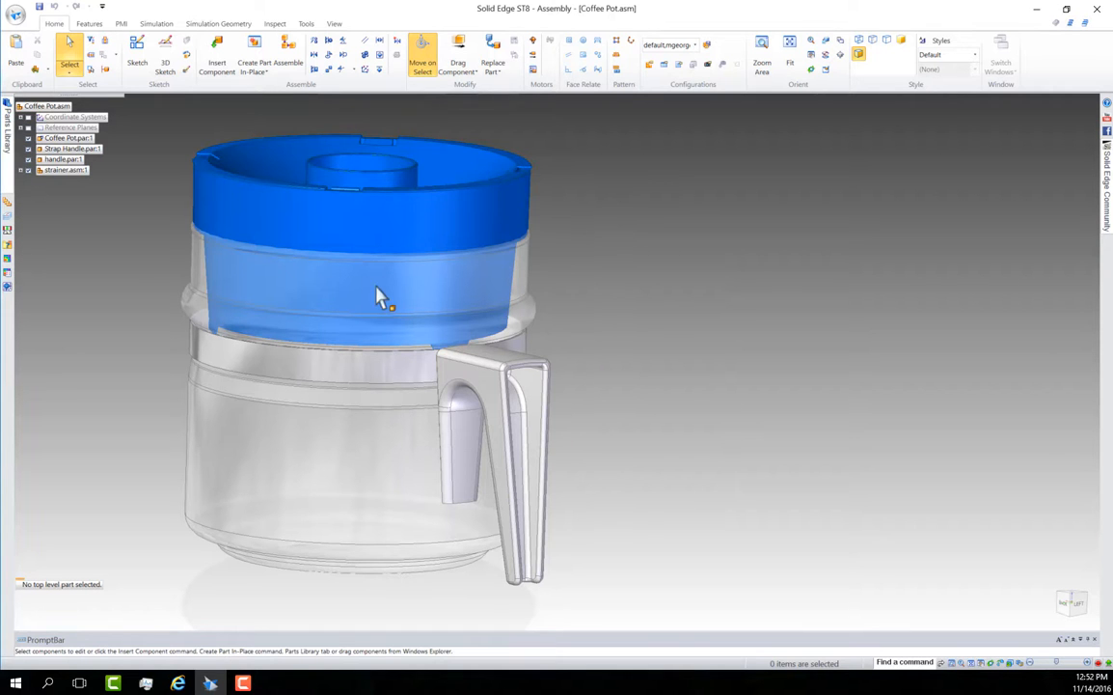
pyautogui.moveTo(622, 231); pyautogui.dragTo(475, 328, button='middle')
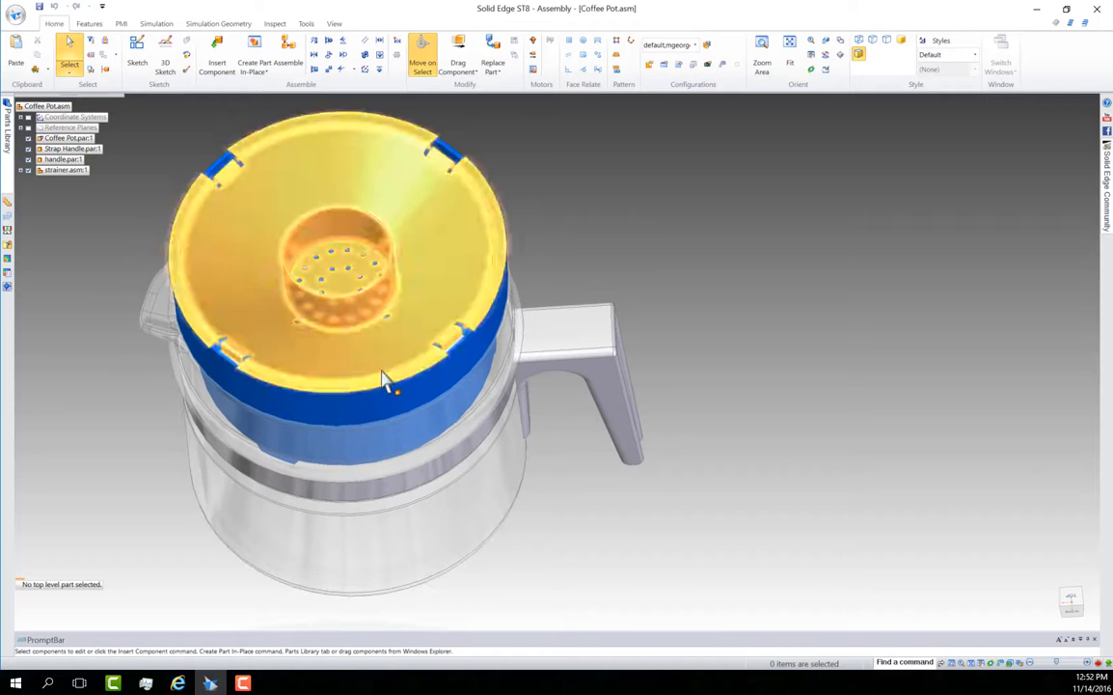
# Zoom in and out on the rim of the blue strainer to inspect it up close
pyautogui.scroll(-4, 379, 372)
pyautogui.scroll(6, 384, 381)
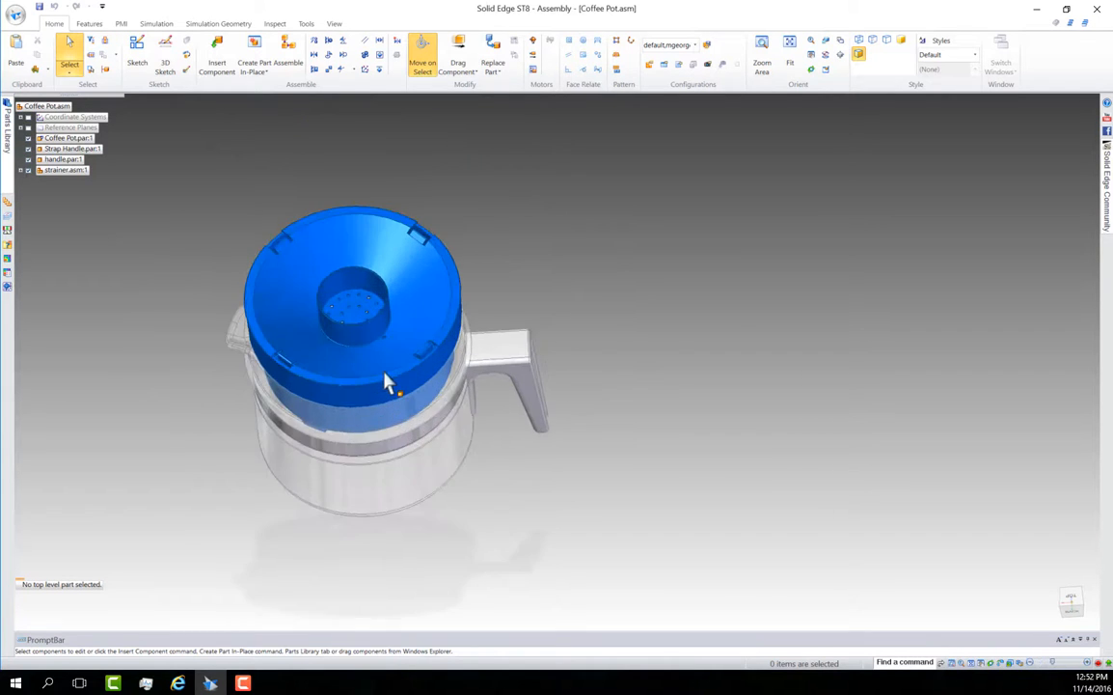
pyautogui.scroll(-5, 397, 386)
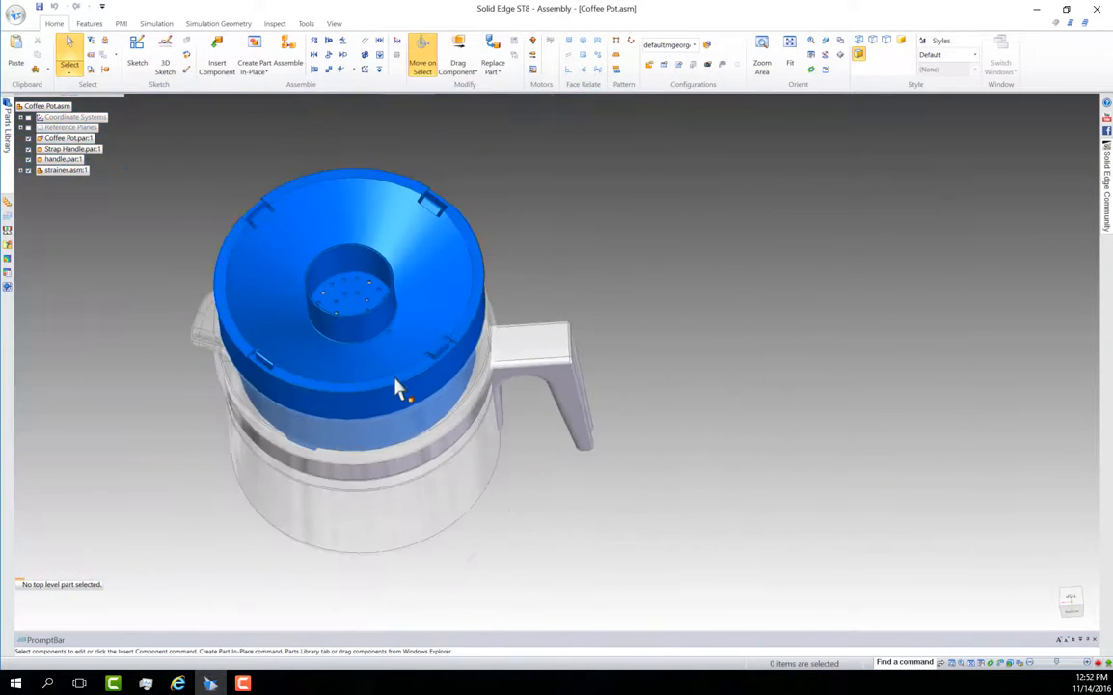
pyautogui.scroll(5, 393, 389)
pyautogui.scroll(6, 390, 389)
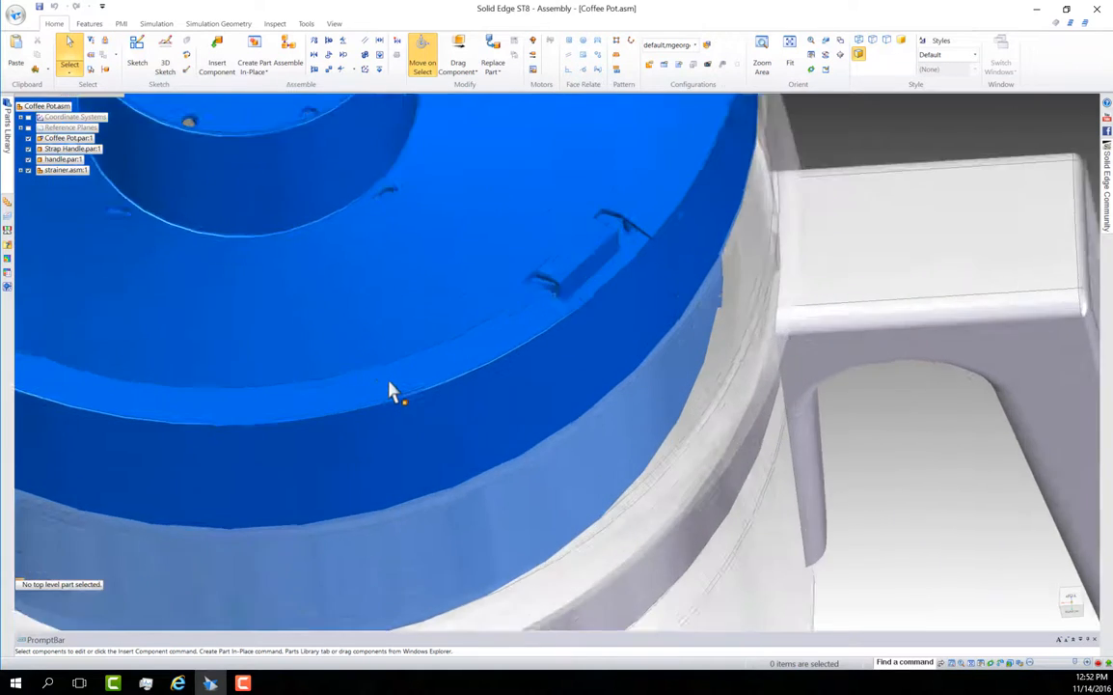
pyautogui.scroll(-2, 391, 389)
pyautogui.scroll(-6, 395, 390)
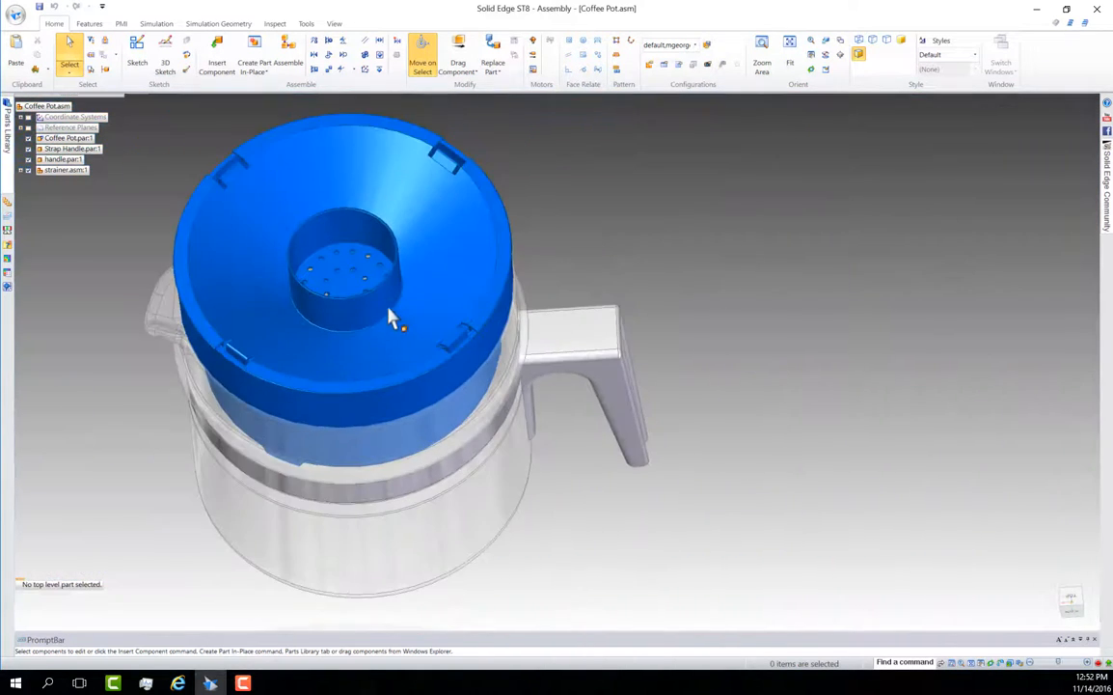
# Rotate and zoom the assembly to examine the strainer's drain holes, and return to a side view showing the spout and handle
pyautogui.moveTo(530, 291); pyautogui.dragTo(365, 372, button='middle')
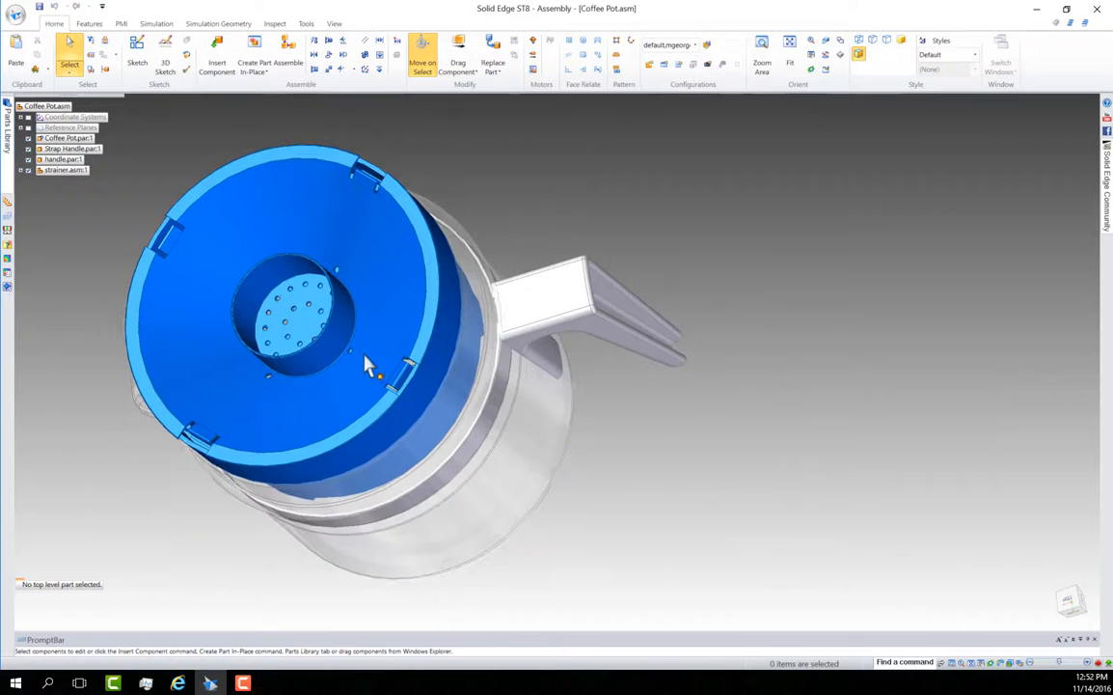
pyautogui.scroll(-2, 366, 372)
pyautogui.scroll(5, 366, 371)
pyautogui.scroll(-5, 367, 372)
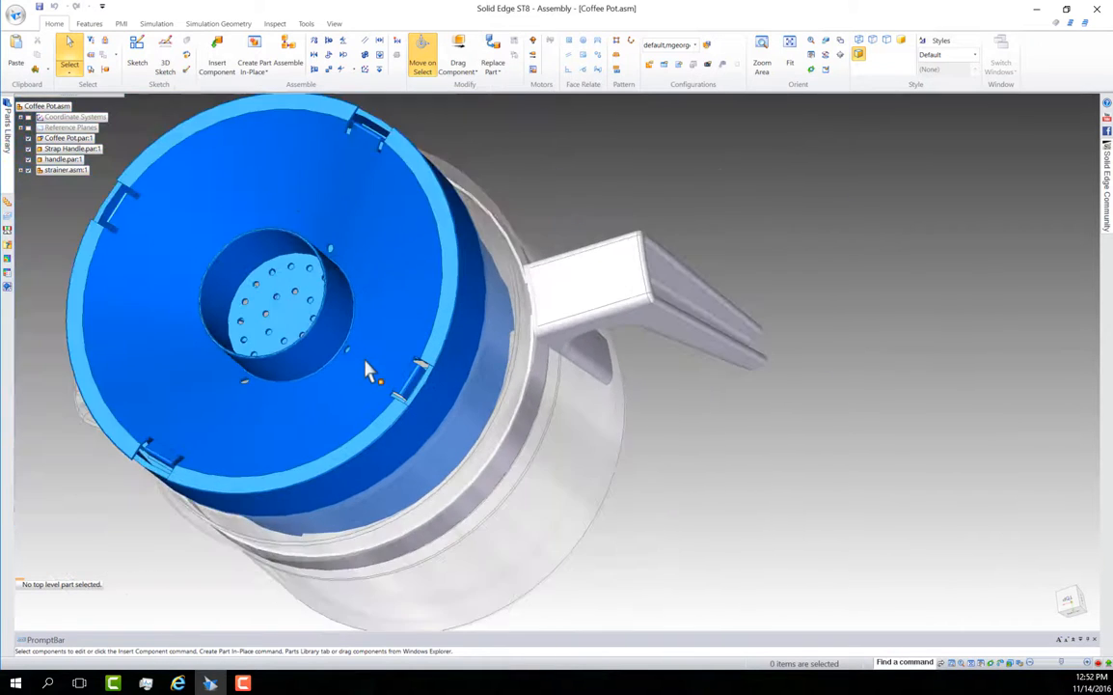
pyautogui.moveTo(330, 341); pyautogui.dragTo(331, 306, button='middle')
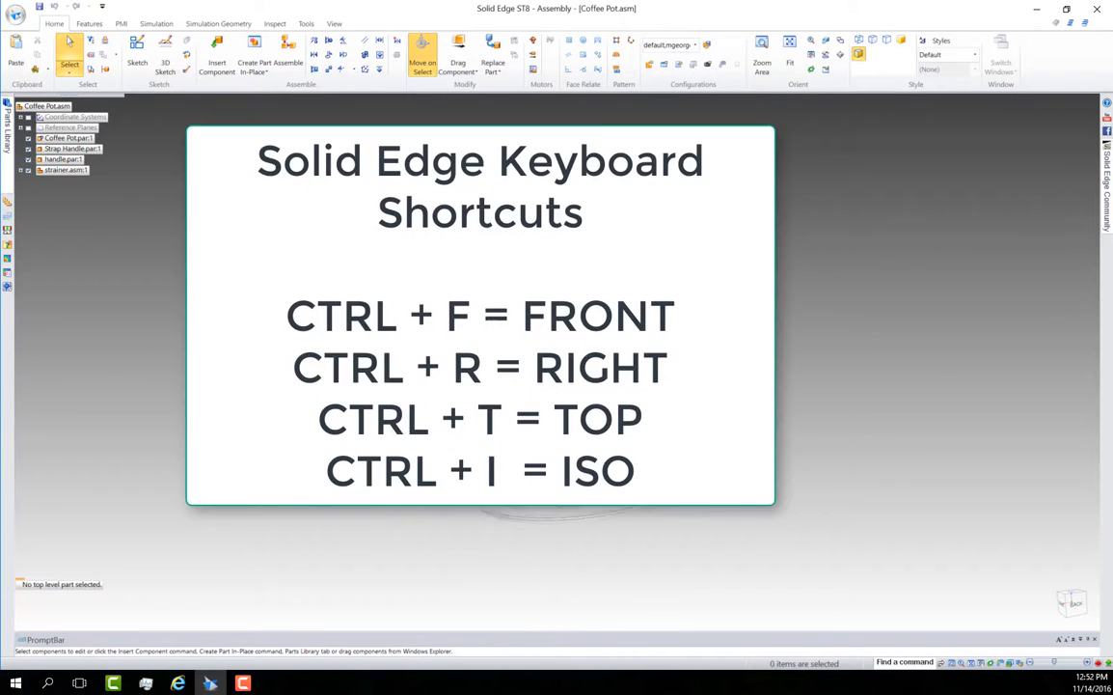
pyautogui.keyDown('shift'); pyautogui.moveTo(360, 358); pyautogui.dragTo(423, 380, button='middle'); pyautogui.keyUp('shift')
pyautogui.scroll(-2, 599, 371)
pyautogui.scroll(2, 612, 355)
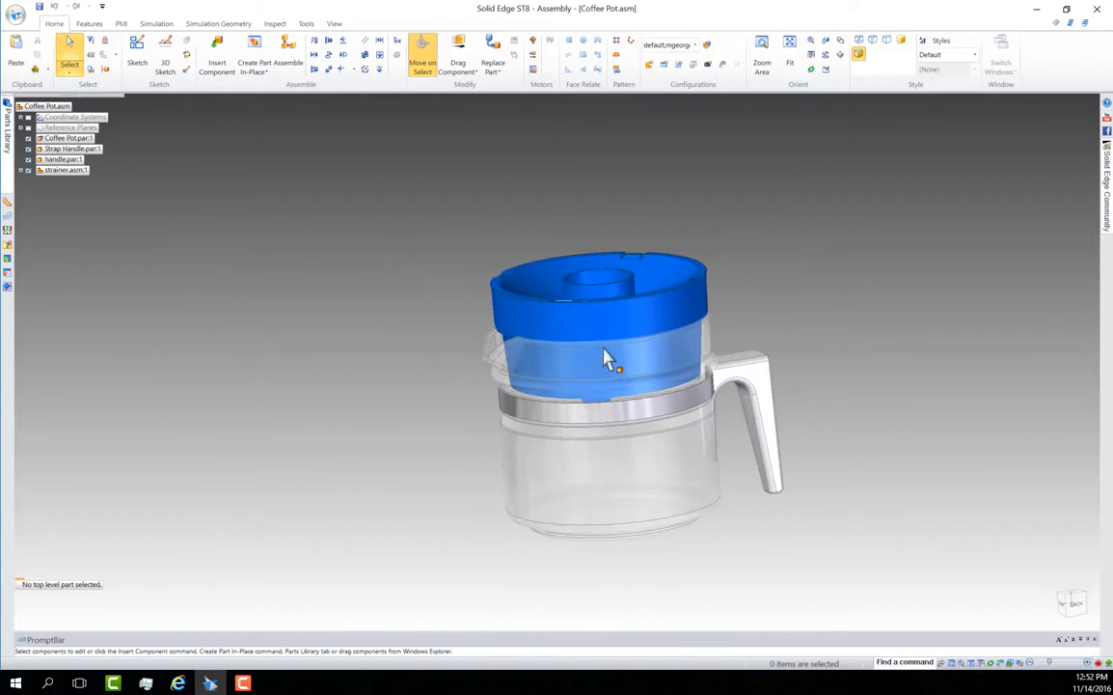
pyautogui.scroll(3, 608, 359)
pyautogui.moveTo(662, 366); pyautogui.dragTo(468, 326, button='middle')
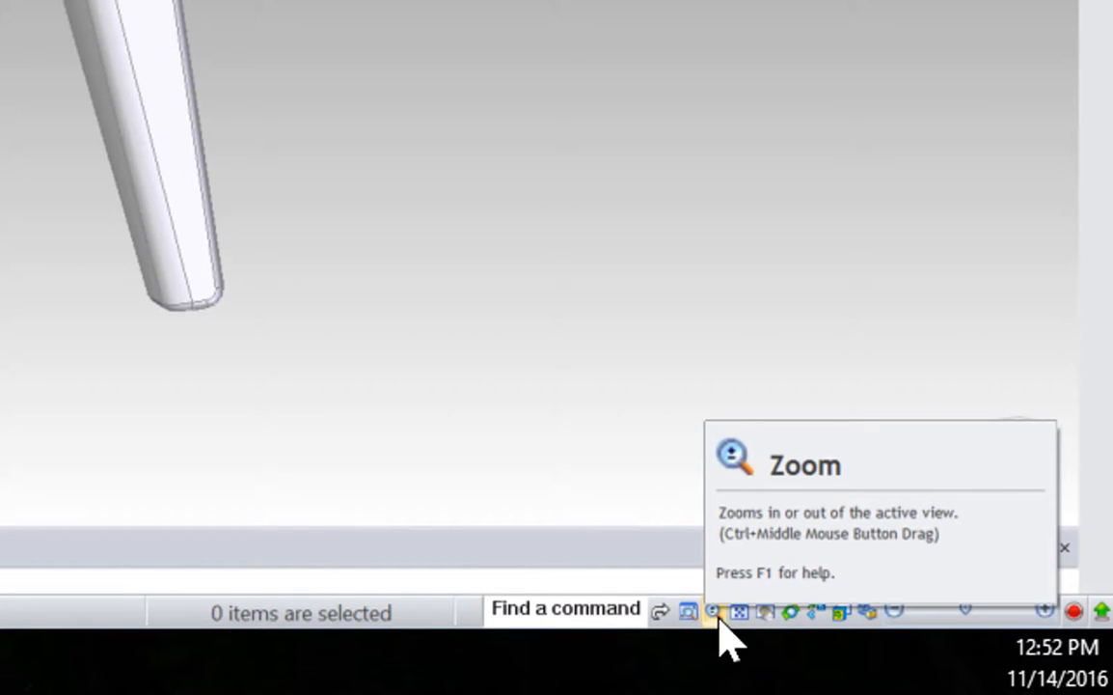
# Enlarge the coffee pot with the Zoom tool and shift it across the view with the Pan tool
pyautogui.click(714, 611)
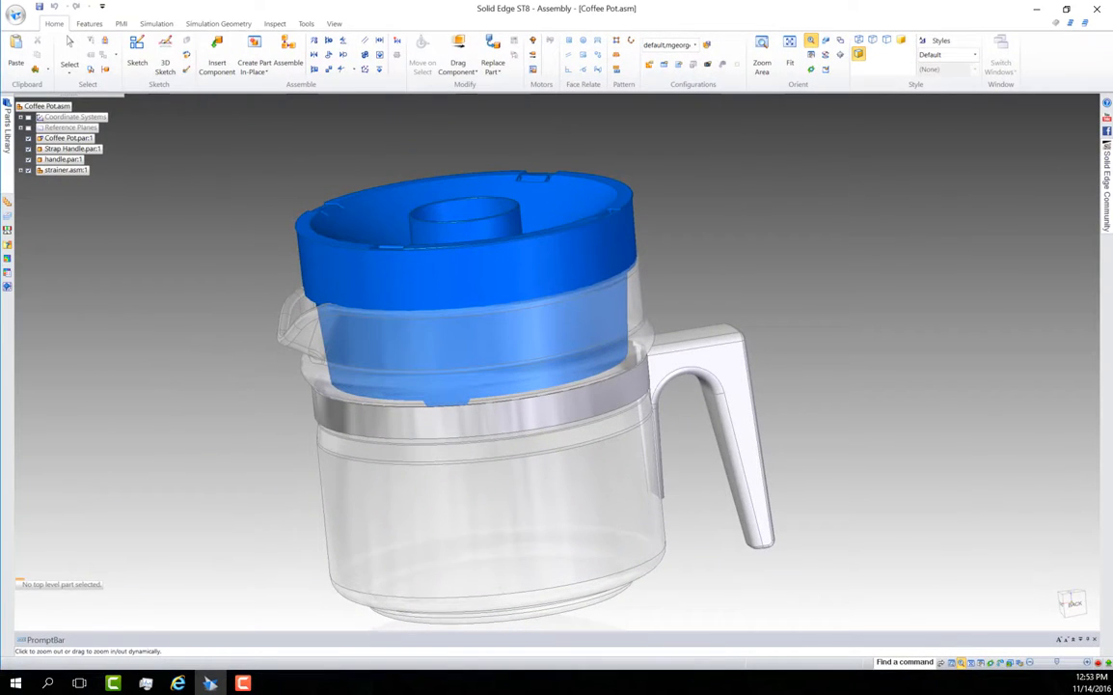
pyautogui.moveTo(609, 502); pyautogui.dragTo(626, 523)
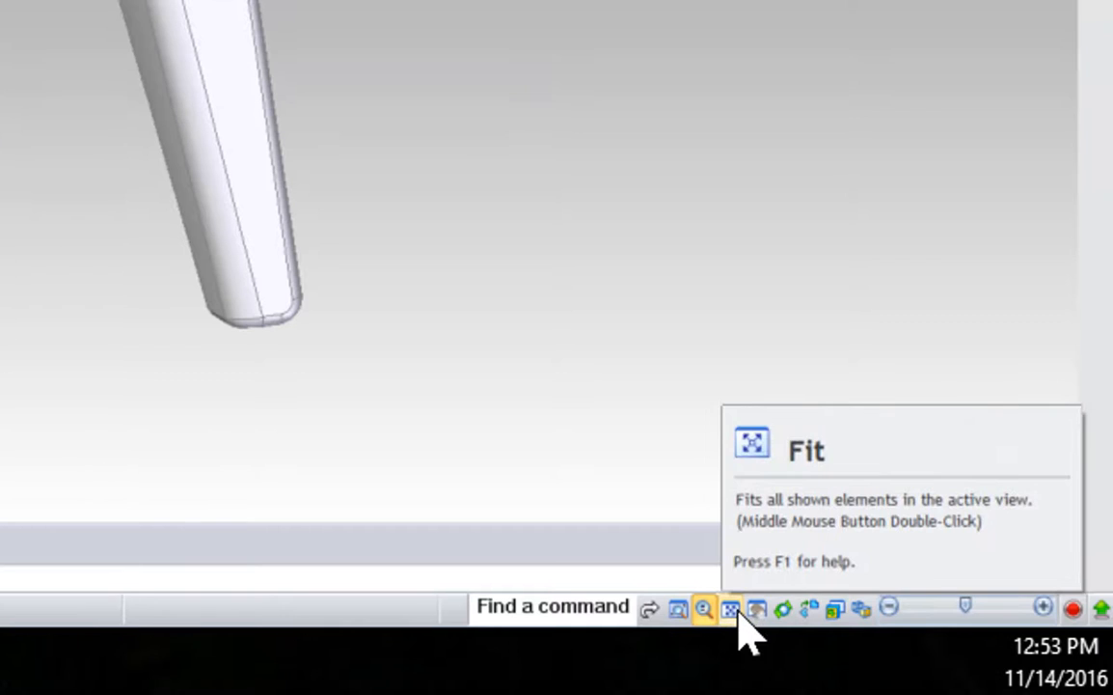
pyautogui.click(757, 610)
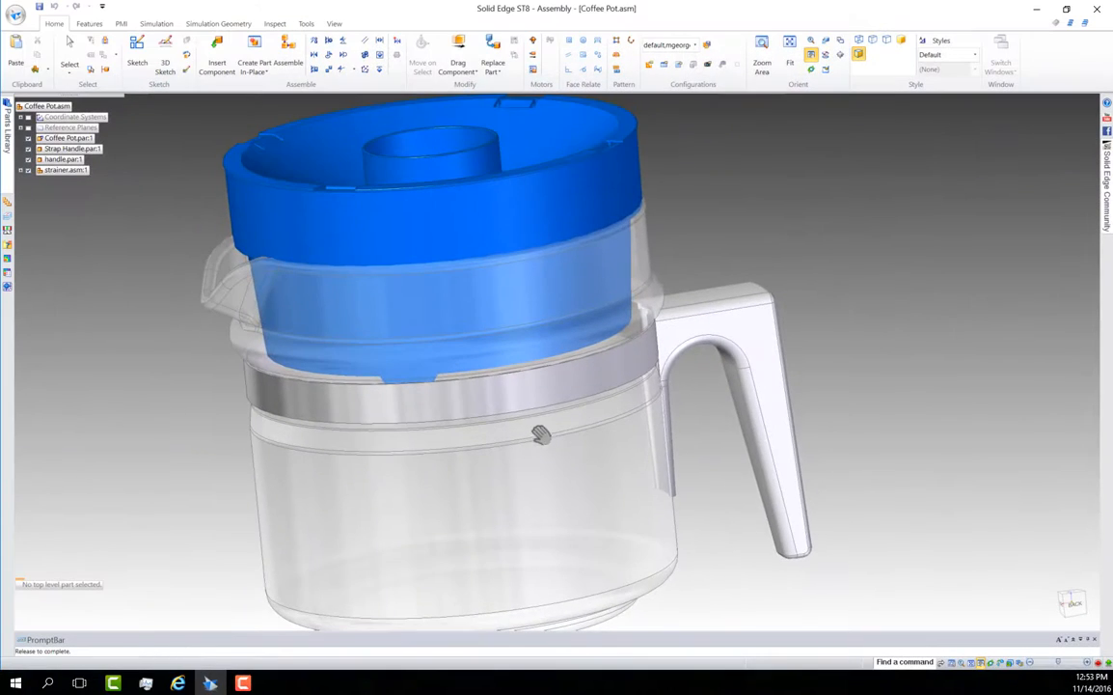
pyautogui.moveTo(541, 435); pyautogui.dragTo(639, 434)
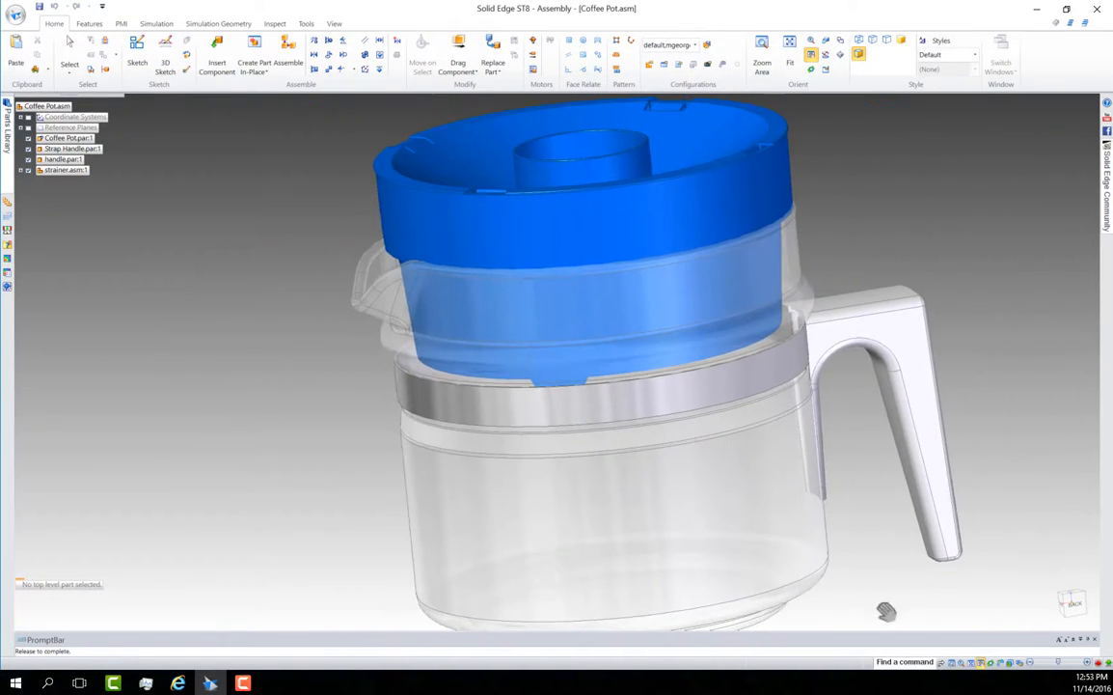
# Rotate the coffee pot freely with the Rotate tool, and orient it to the Top view with the view cube
pyautogui.click(991, 664)
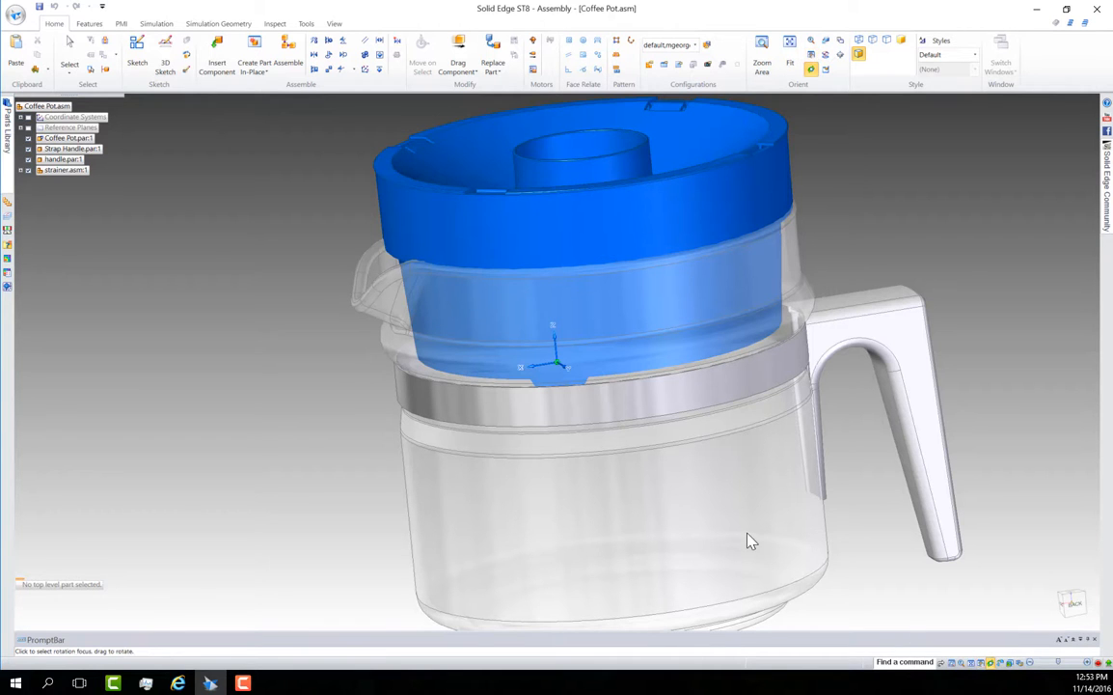
pyautogui.moveTo(712, 512); pyautogui.dragTo(859, 611)
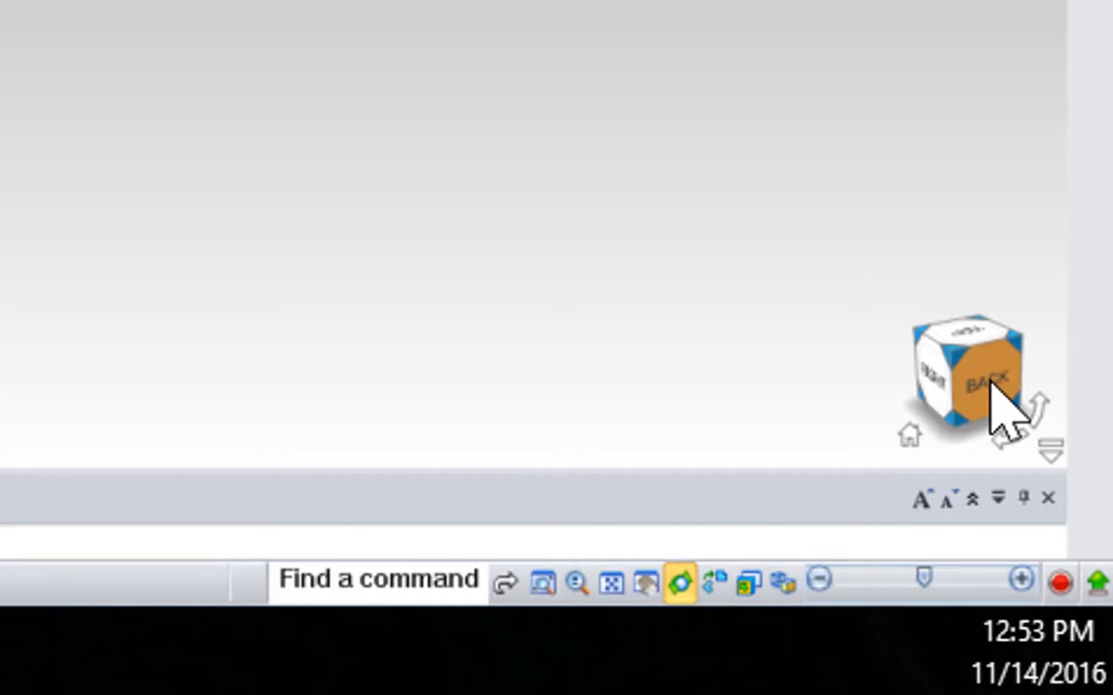
pyautogui.click(977, 327)
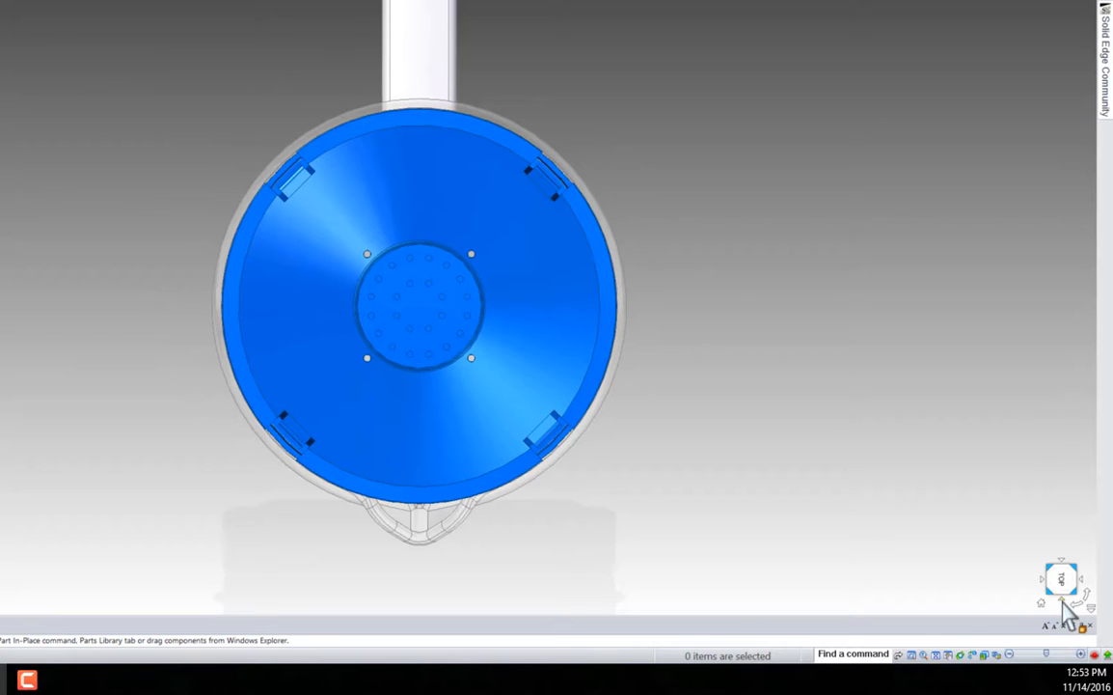
# Flip the assembly through its adjacent orthogonal views with the view cube until the Top view returns
pyautogui.click(1063, 600)
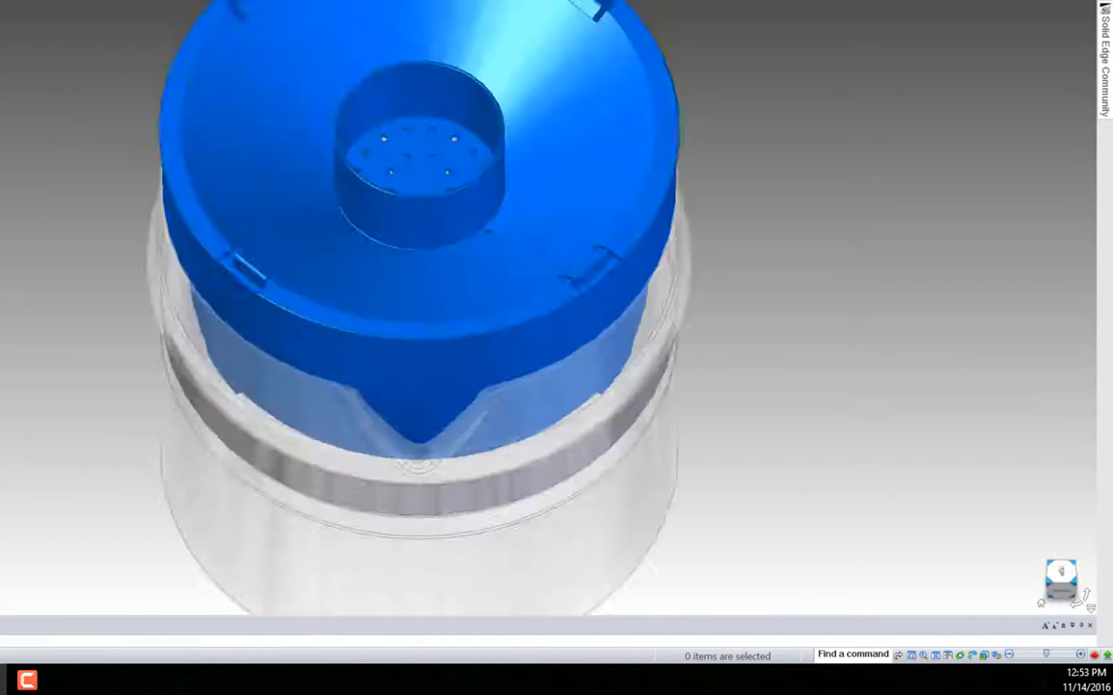
pyautogui.click(1064, 602)
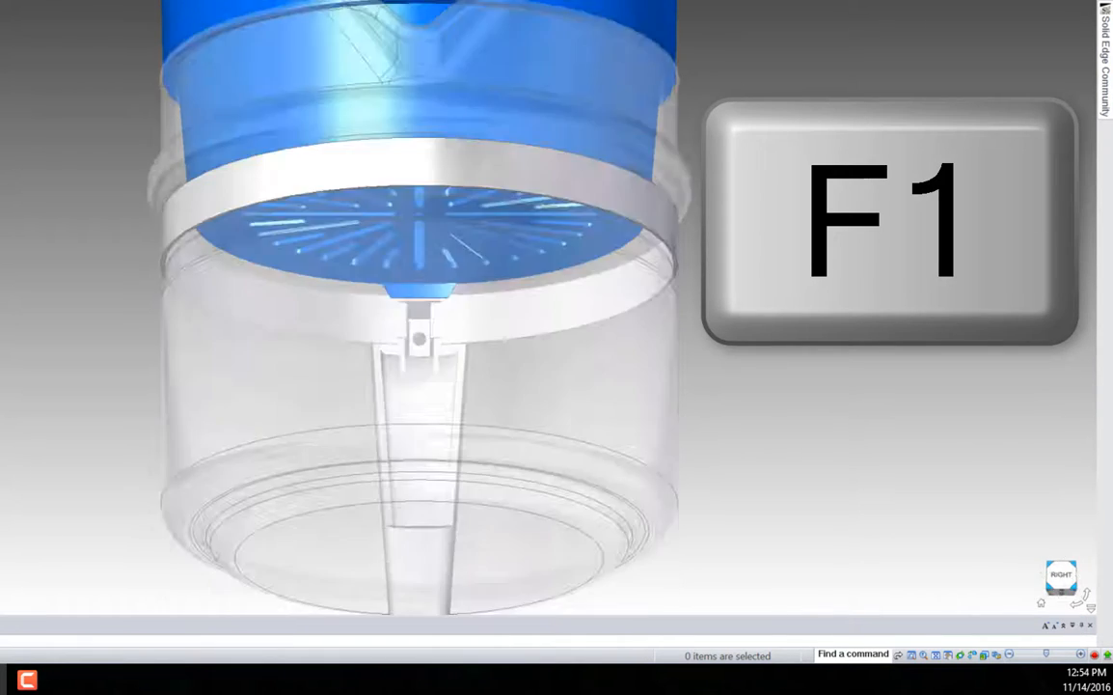
pyautogui.click(1063, 602)
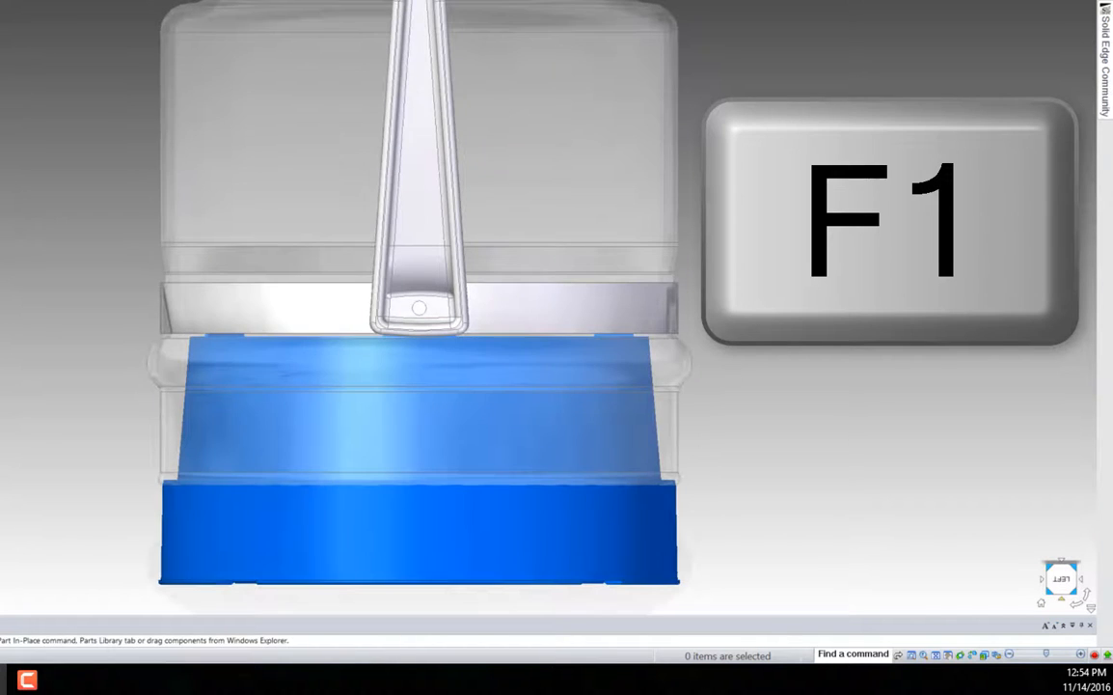
pyautogui.click(1063, 602)
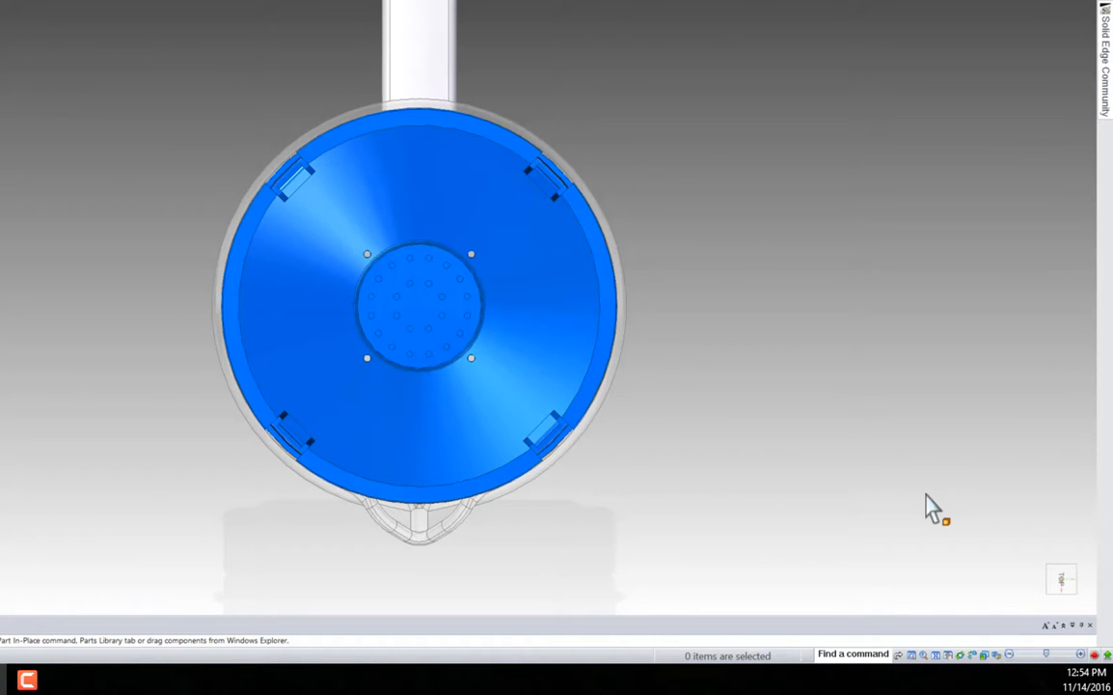
# Switch the assembly back and forth between the standard Front, Top and isometric views, finishing in the isometric view
pyautogui.hotkey('ctrl', 'f')
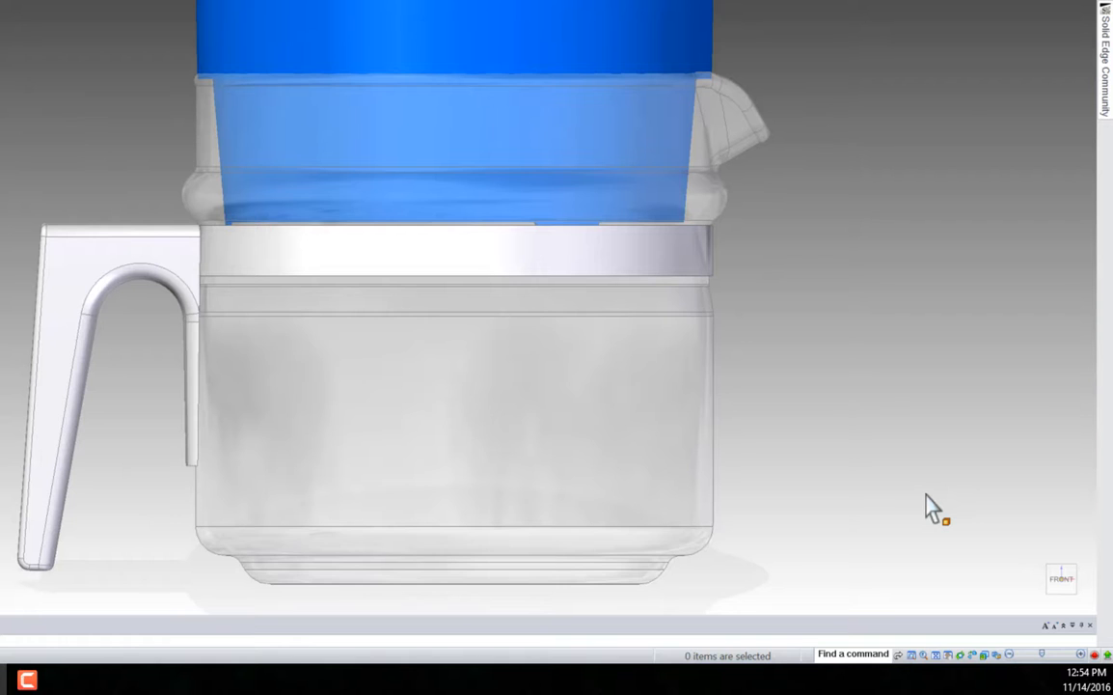
pyautogui.hotkey('ctrl', 't')
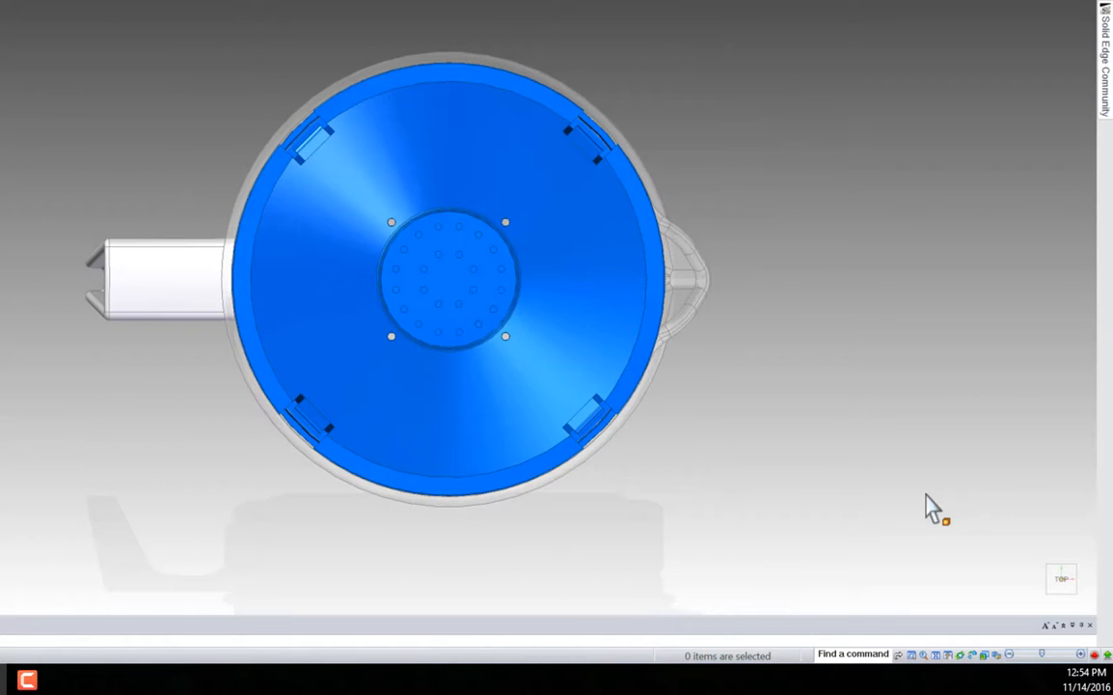
pyautogui.hotkey('ctrl', 'i')
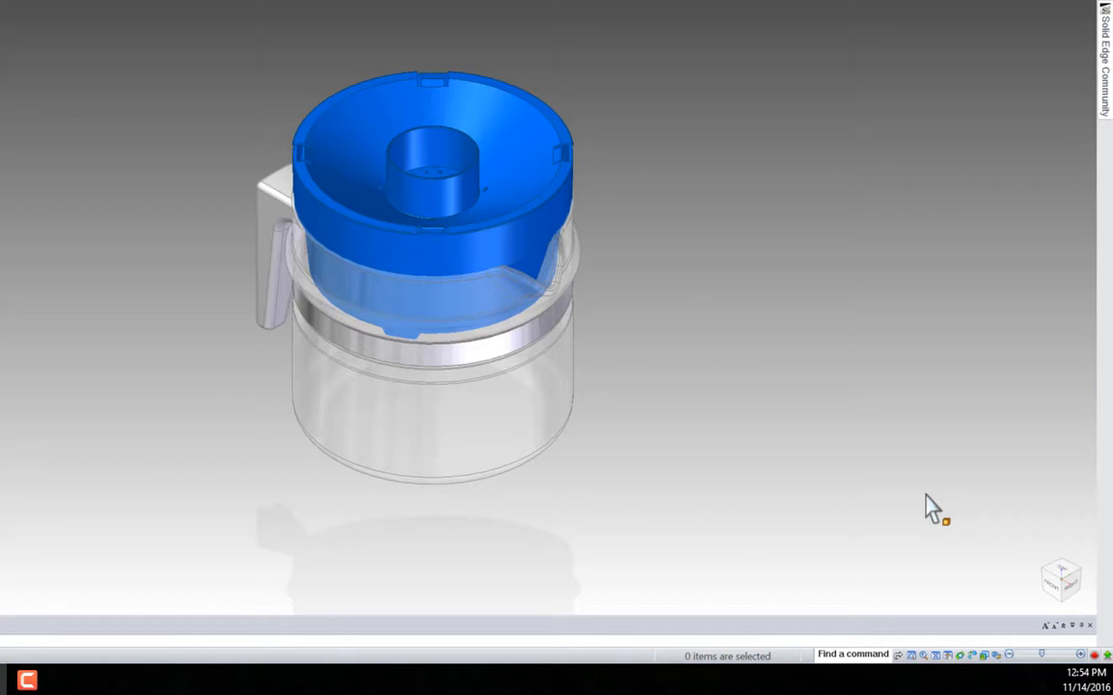
pyautogui.hotkey('ctrl', 'f')
pyautogui.hotkey('ctrl', 't')
pyautogui.hotkey('ctrl', 'f')
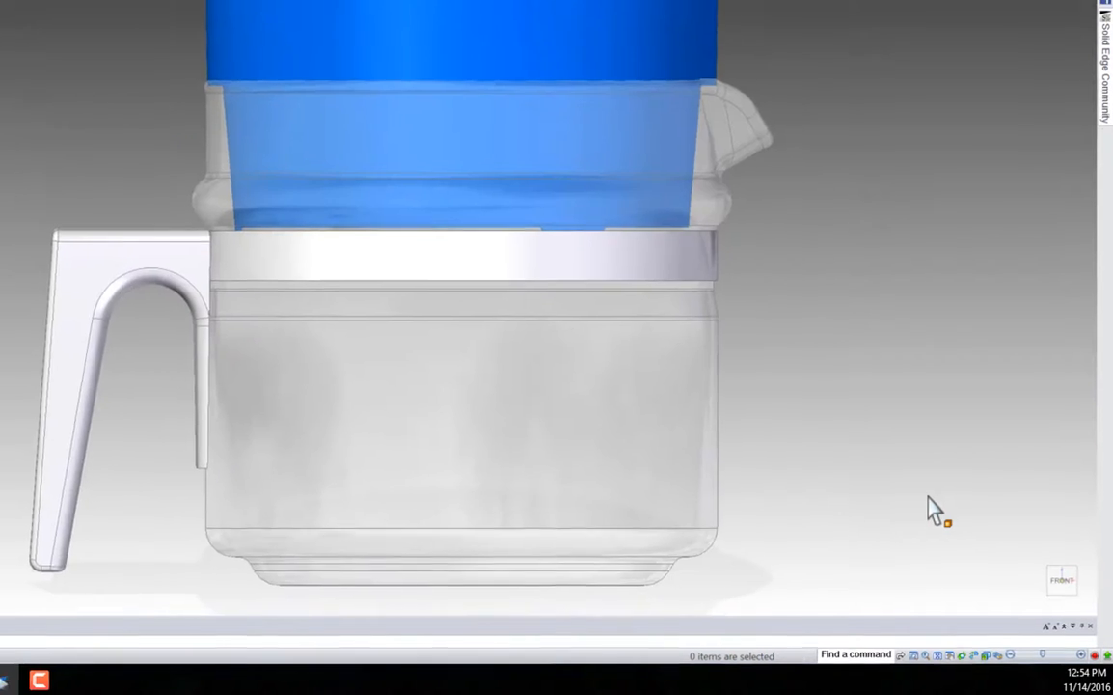
pyautogui.hotkey('ctrl', 't')
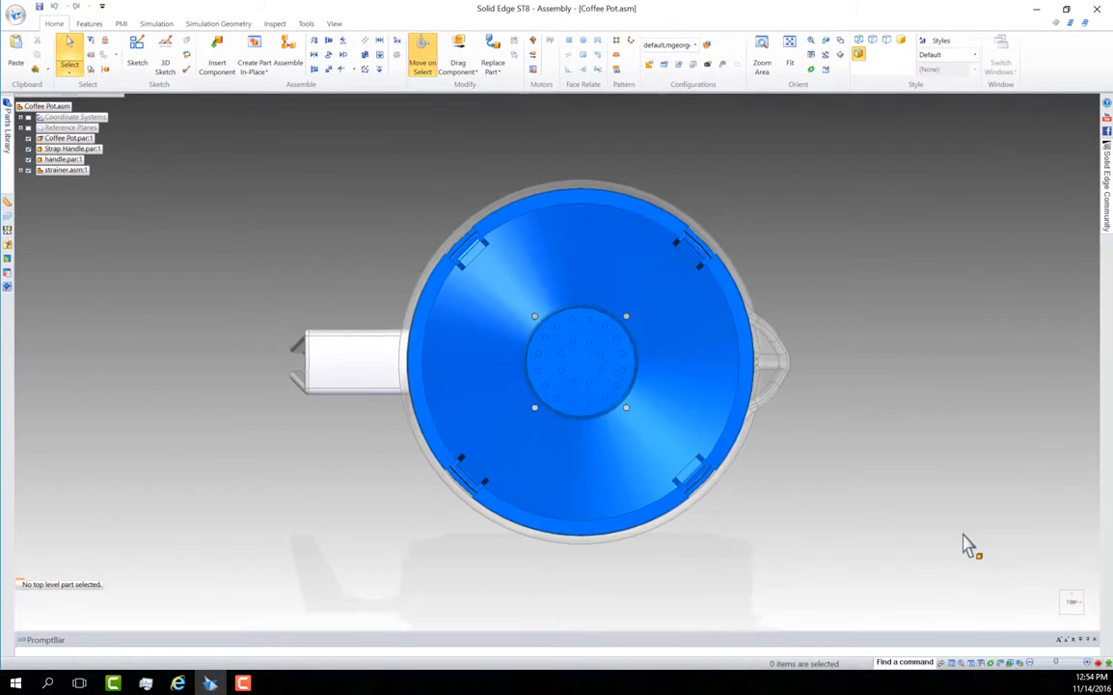
pyautogui.hotkey('ctrl', 'f')
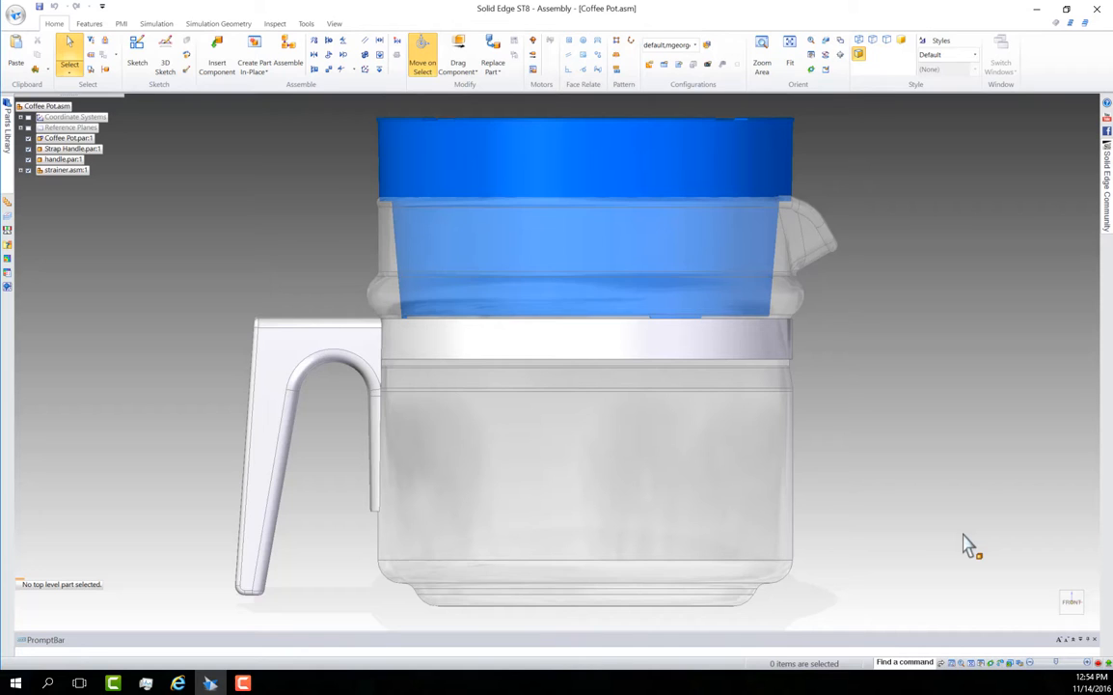
pyautogui.hotkey('ctrl', 'i')
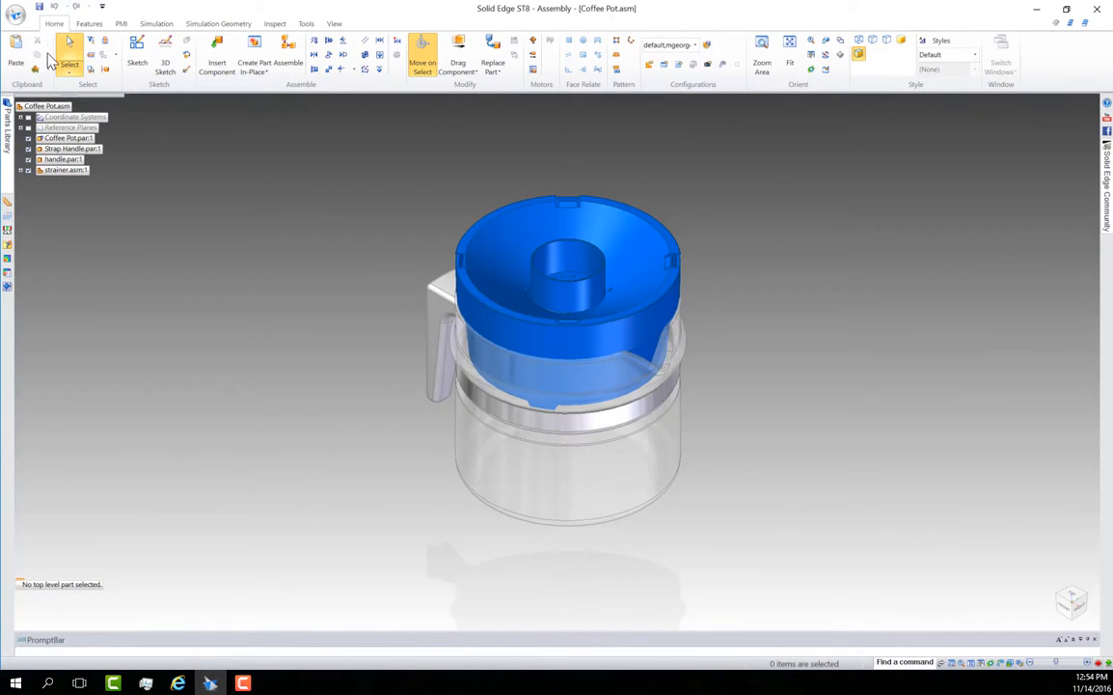
# Review the available feature, PMI, simulation, inspection and view commands, and the file commands such as New, Open, Save and Print
pyautogui.click(120, 23)
pyautogui.click(156, 23)
pyautogui.click(218, 23)
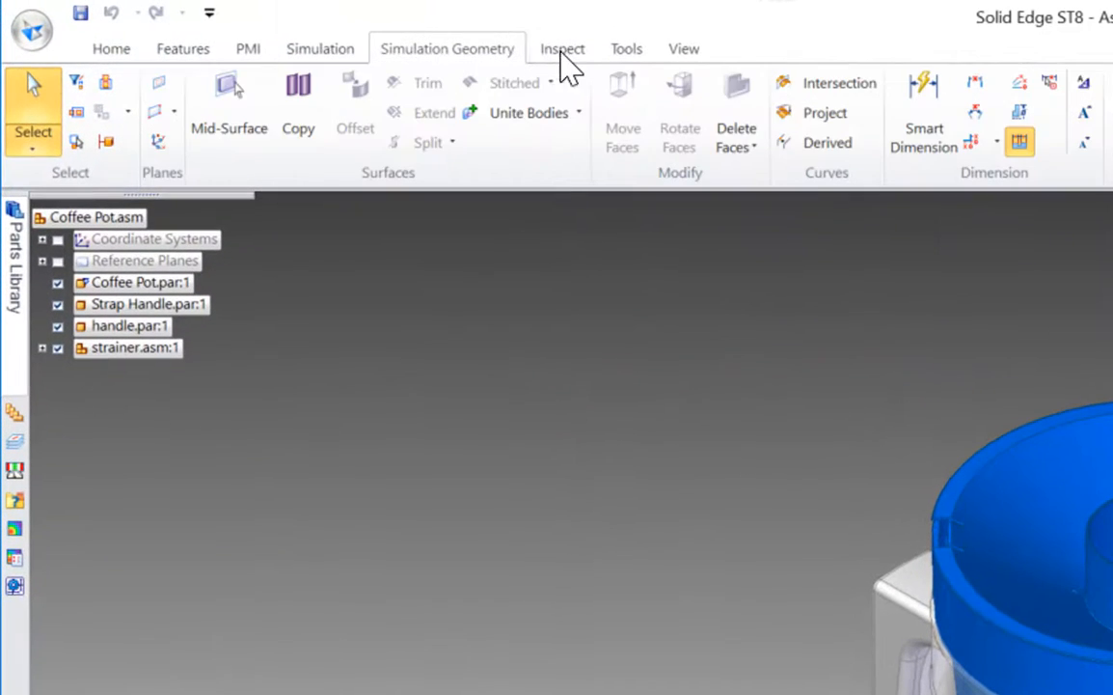
pyautogui.scroll(-3, 569, 67)
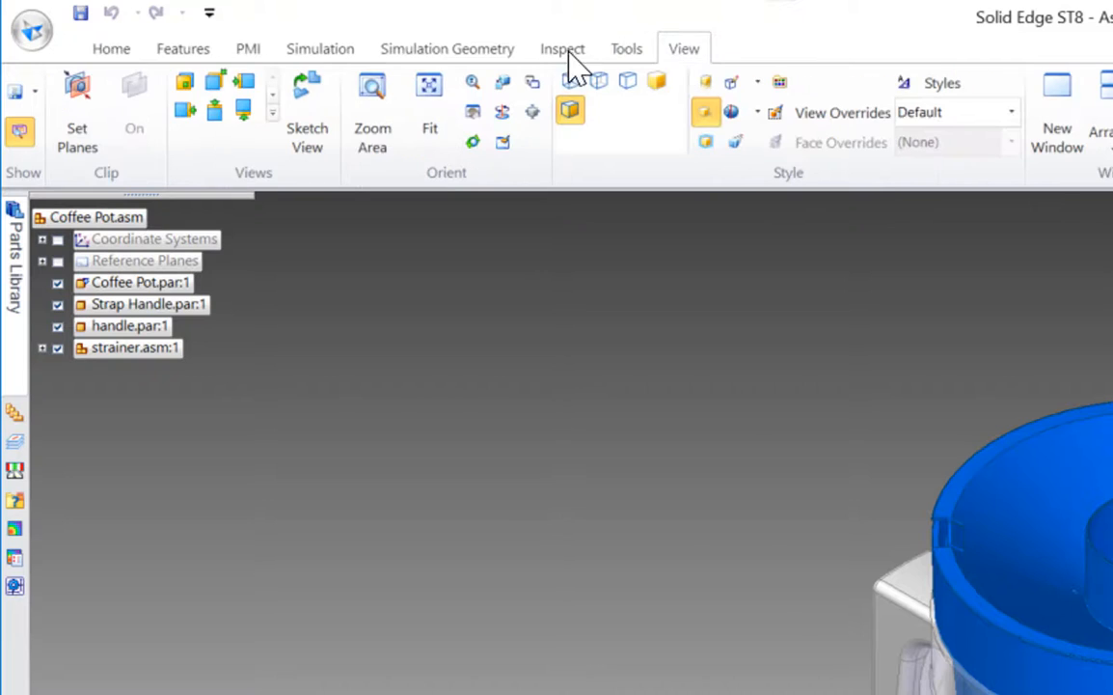
pyautogui.click(112, 53)
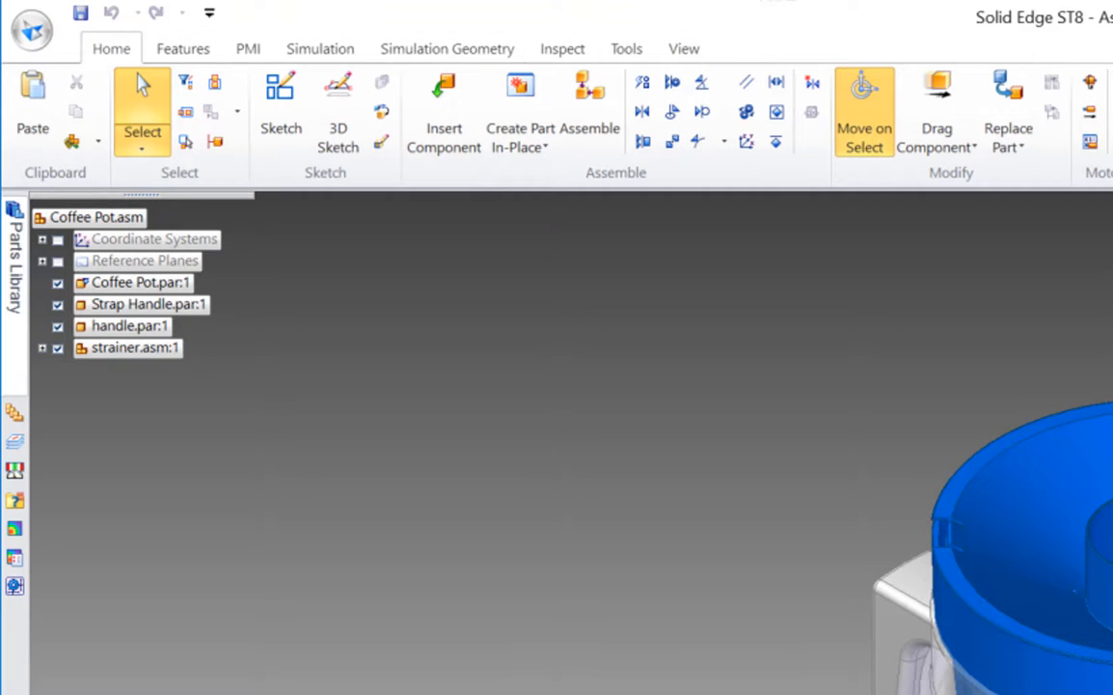
pyautogui.click(183, 49)
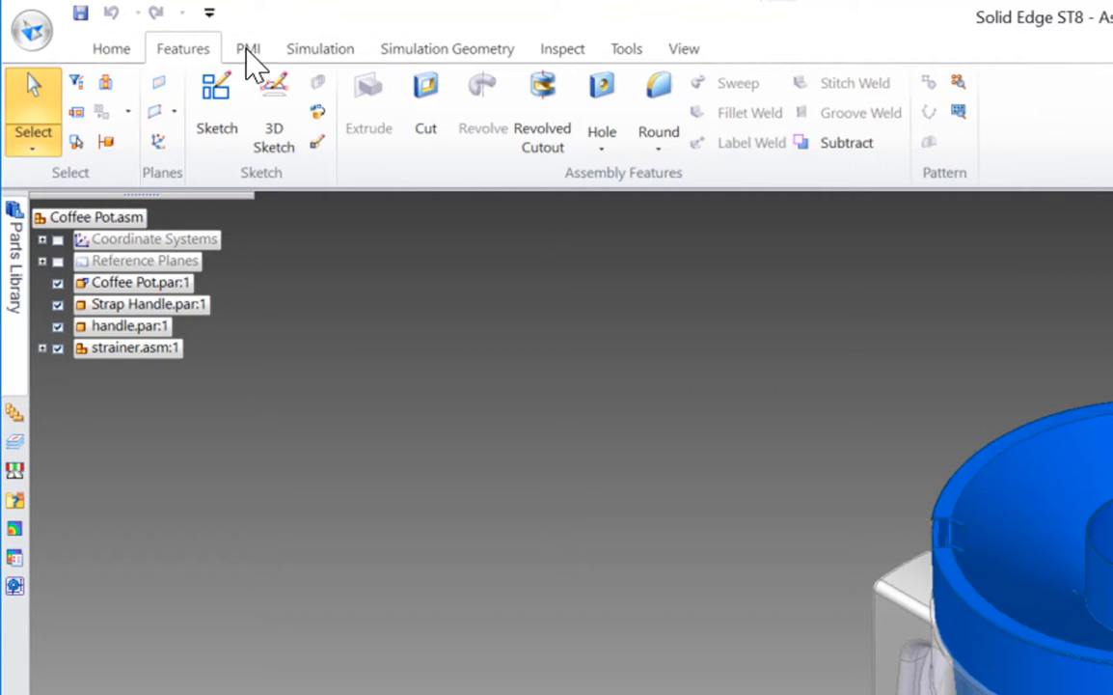
pyautogui.click(248, 51)
pyautogui.click(349, 56)
pyautogui.click(429, 55)
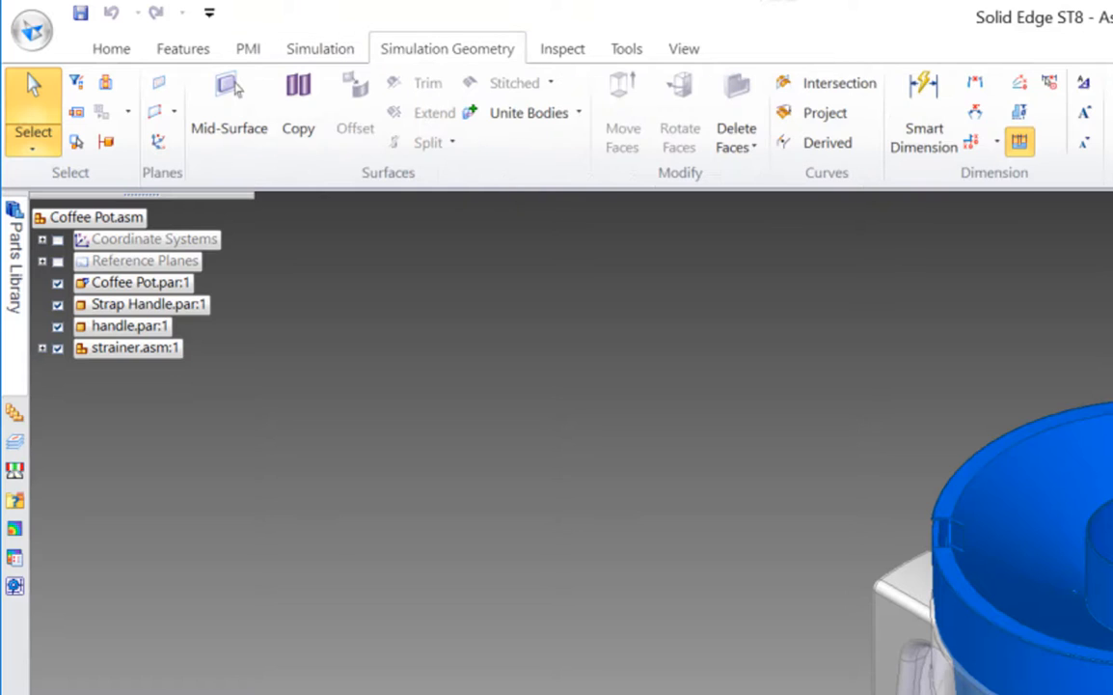
pyautogui.click(562, 56)
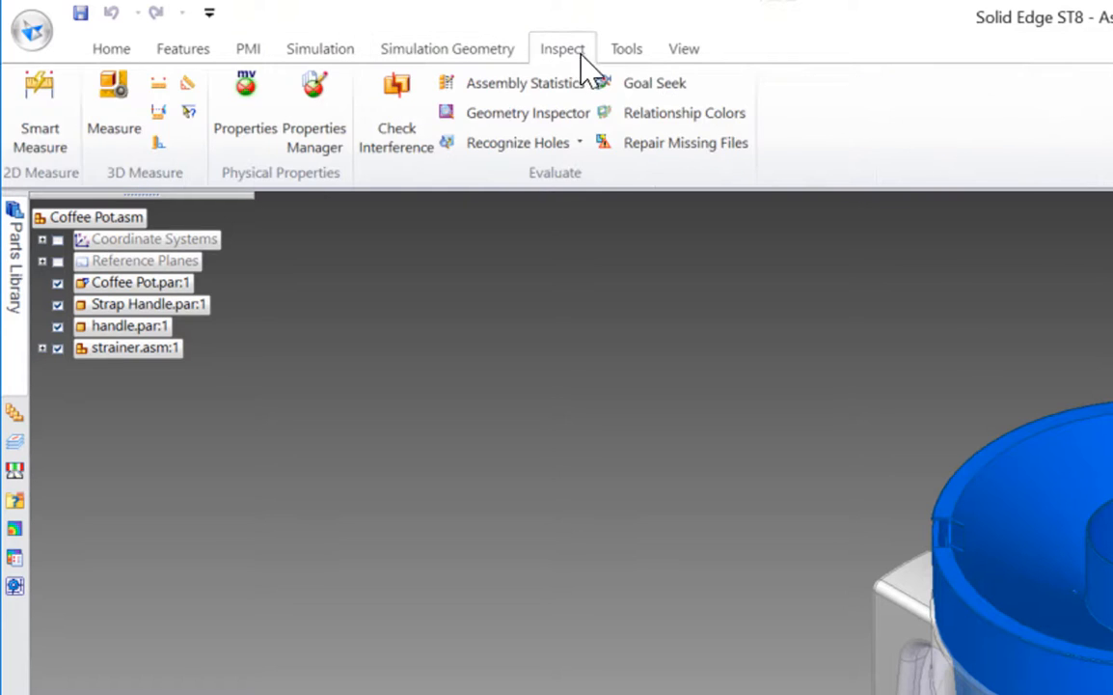
pyautogui.click(106, 54)
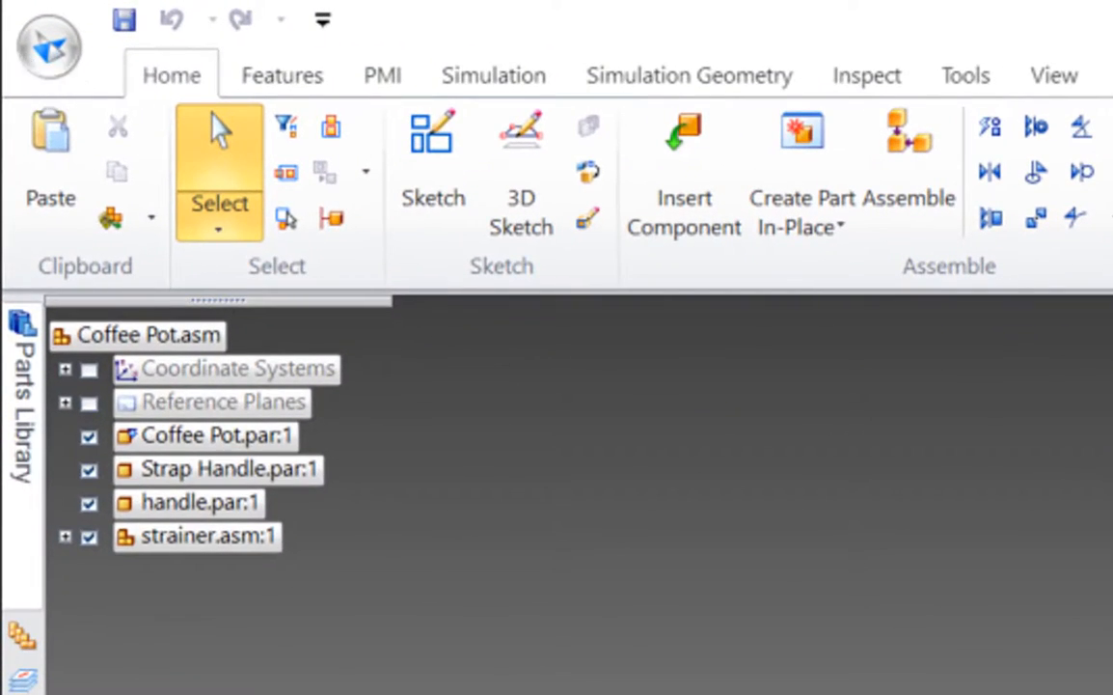
pyautogui.click(44, 41)
pyautogui.press('Escape')
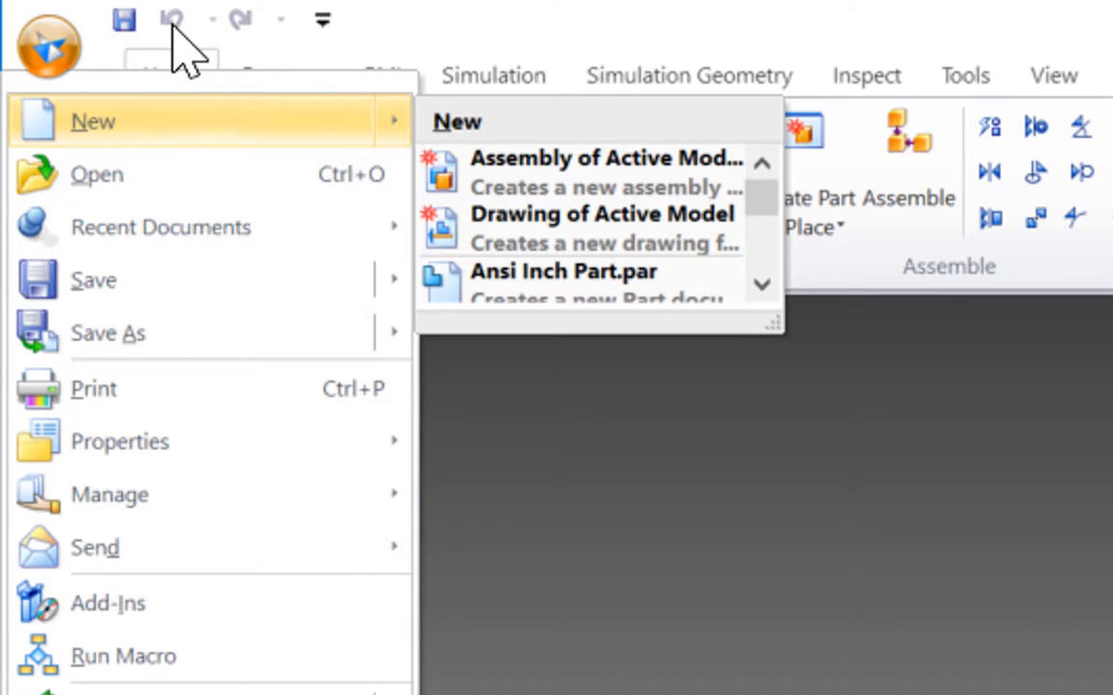
pyautogui.click(378, 2)
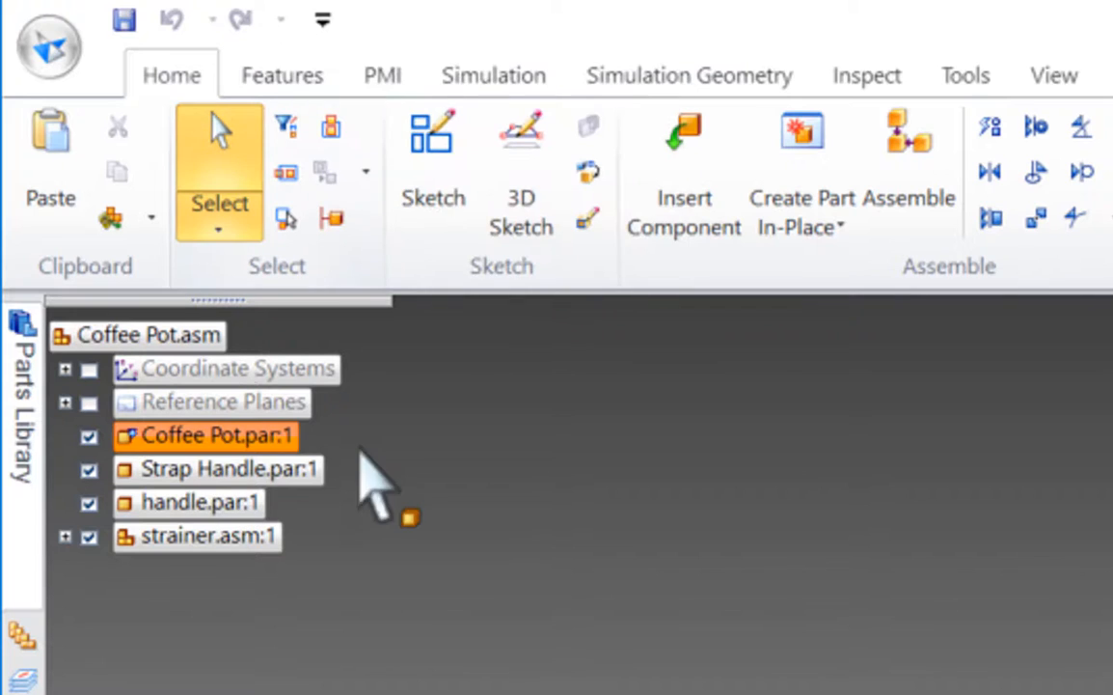
# Shift the component tree slightly and select Coffee Pot.par, Strap Handle.par, handle.par and strainer.asm one after another to identify each in the model
pyautogui.moveTo(325, 304)
pyautogui.mouseDown()
pyautogui.moveTo(417, 436)
pyautogui.moveTo(397, 361)
pyautogui.moveTo(358, 321)
pyautogui.moveTo(332, 316)
pyautogui.mouseUp()
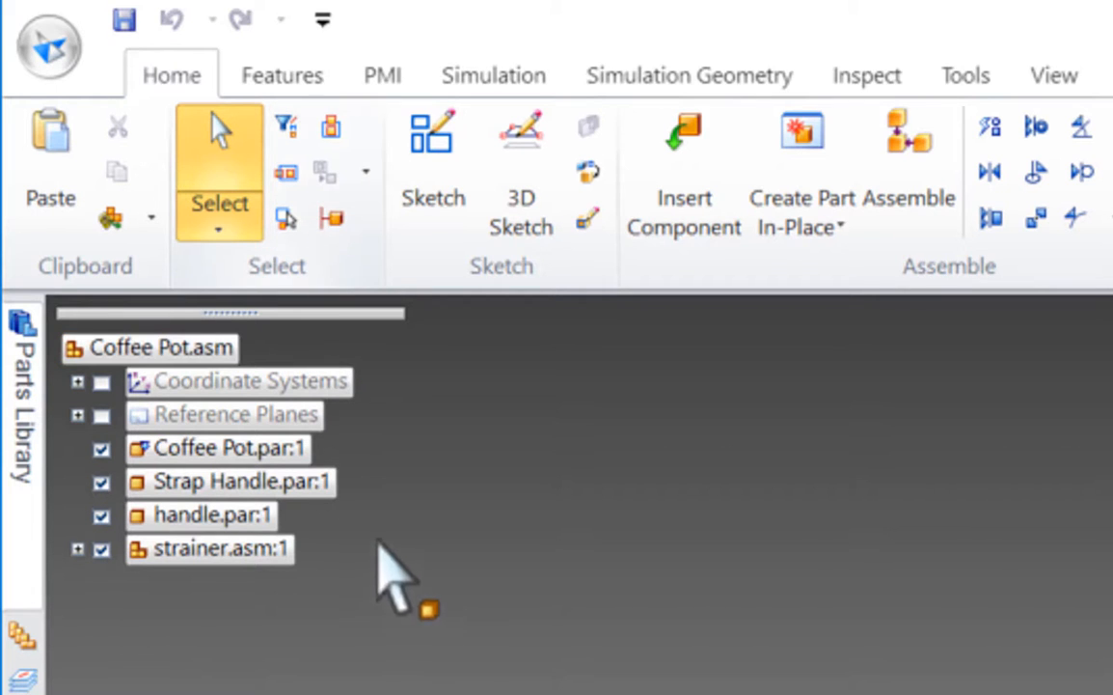
pyautogui.click(237, 448)
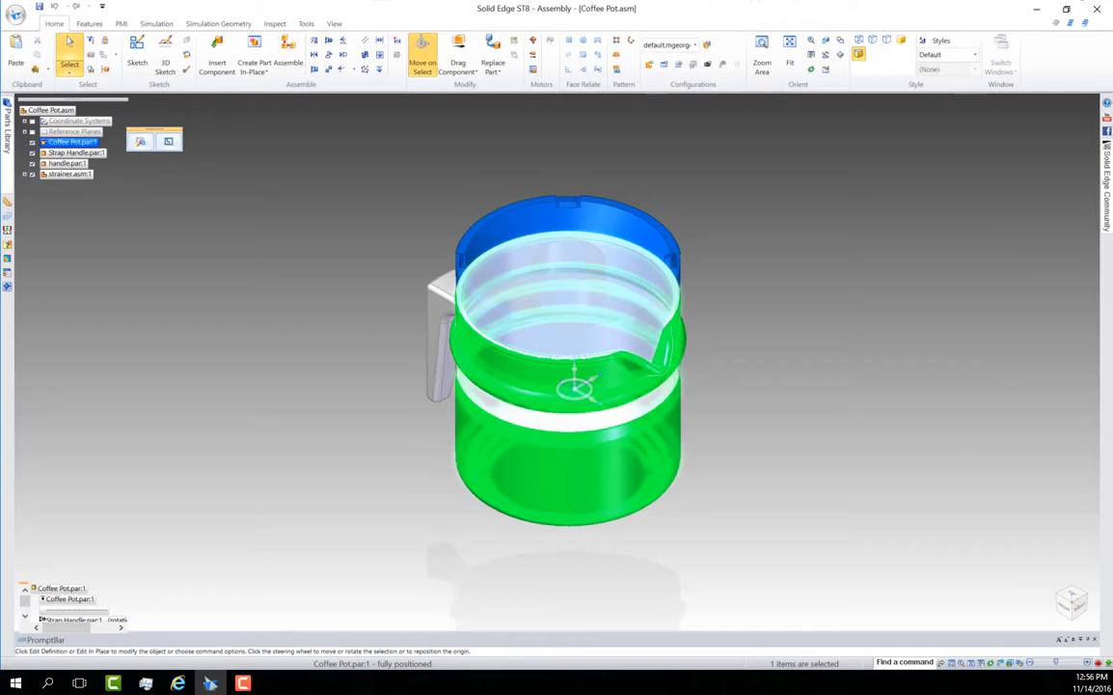
pyautogui.click(73, 153)
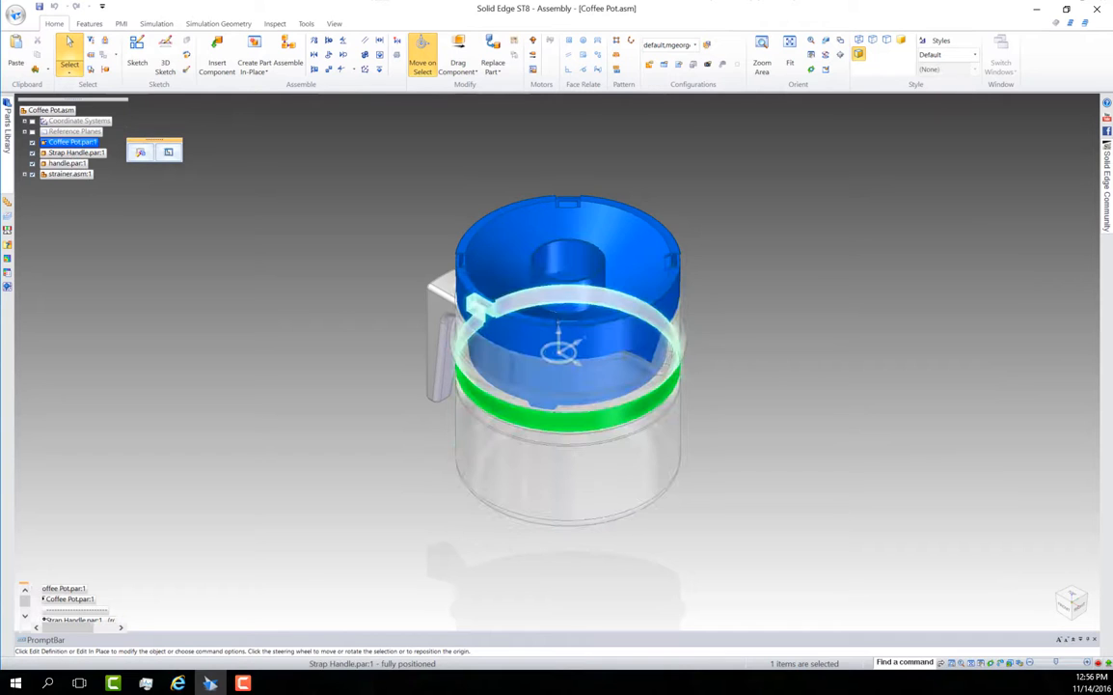
pyautogui.click(68, 163)
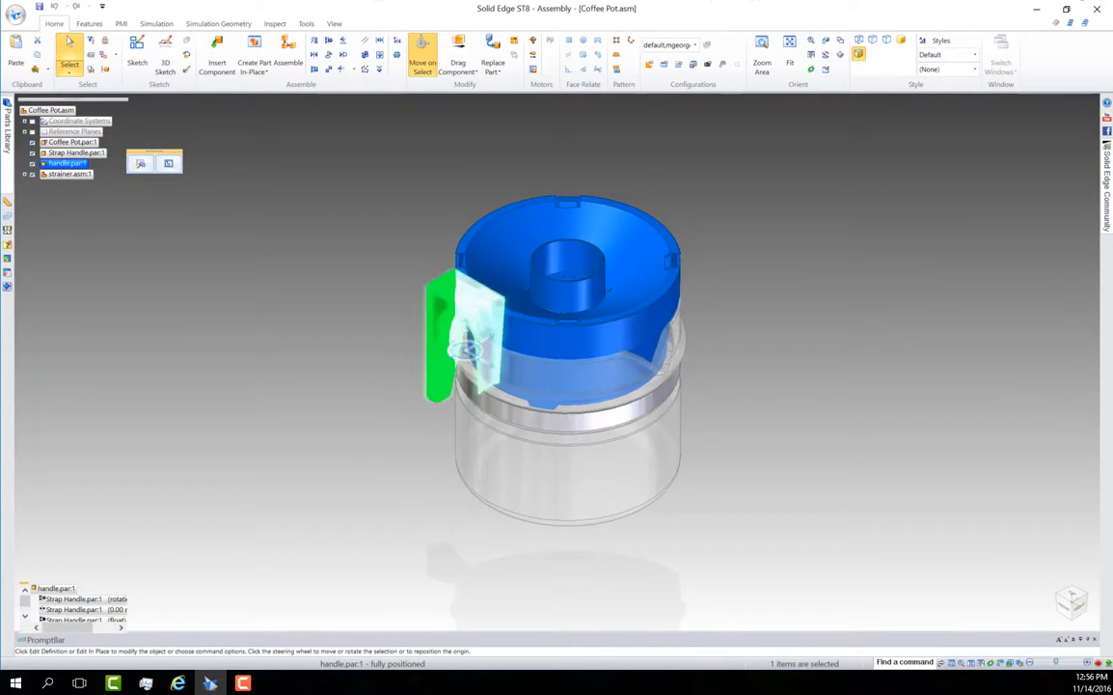
pyautogui.click(69, 173)
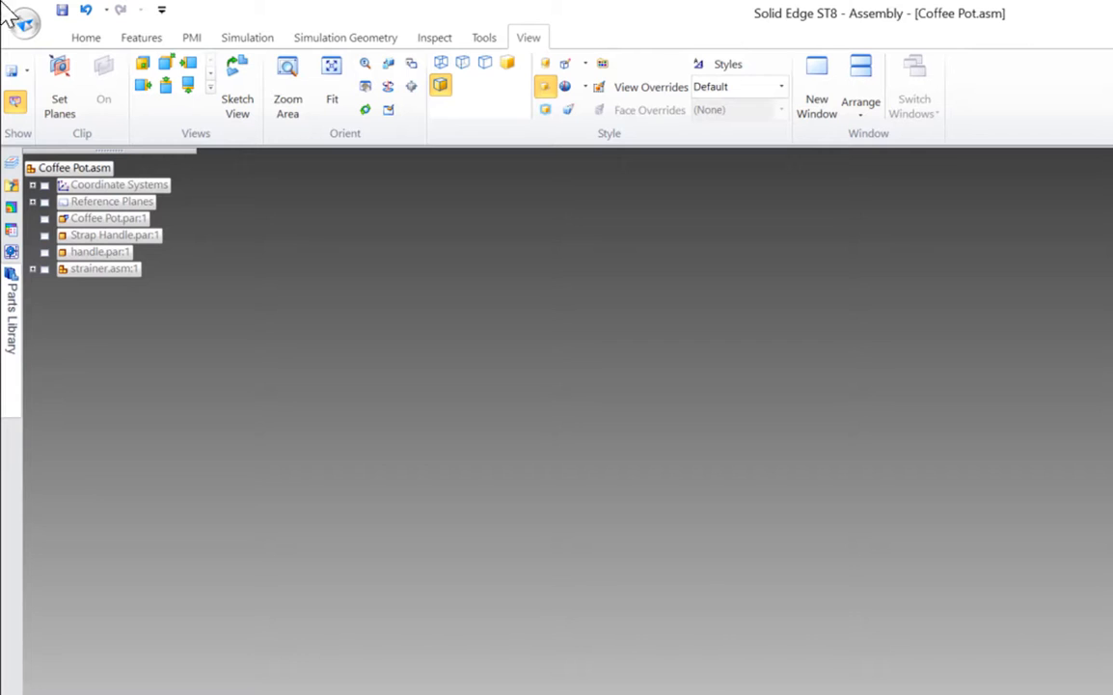
# Show the strainer, handle, coffee pot and strap handle, along with the assembly's reference planes and coordinate systems
pyautogui.click(44, 269)
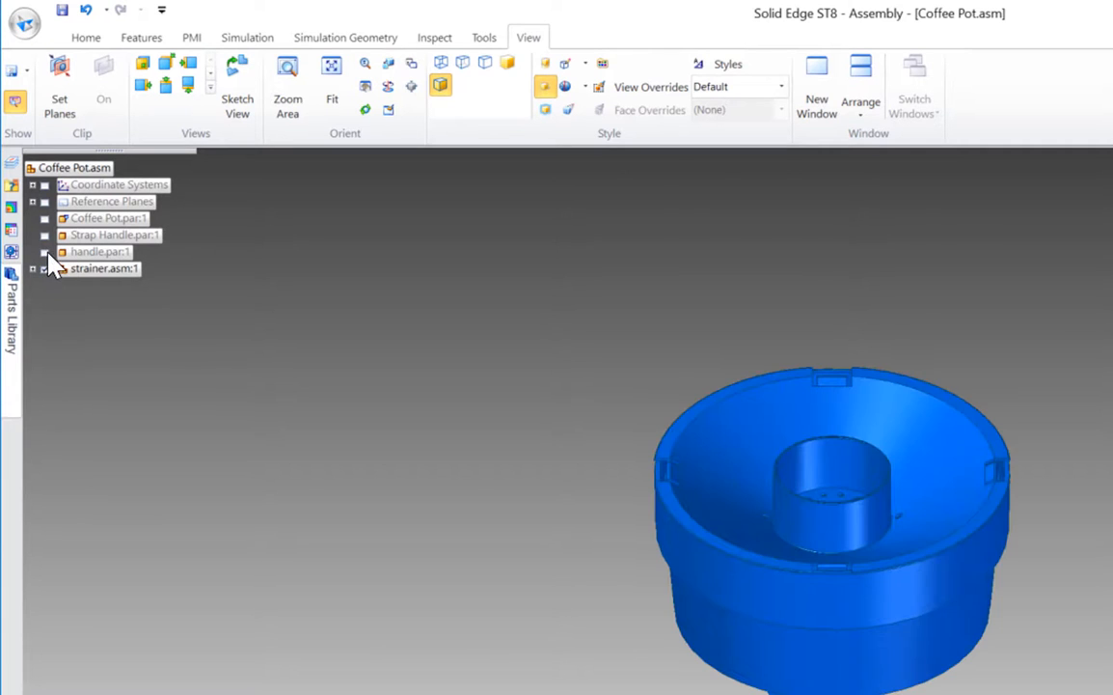
pyautogui.click(45, 252)
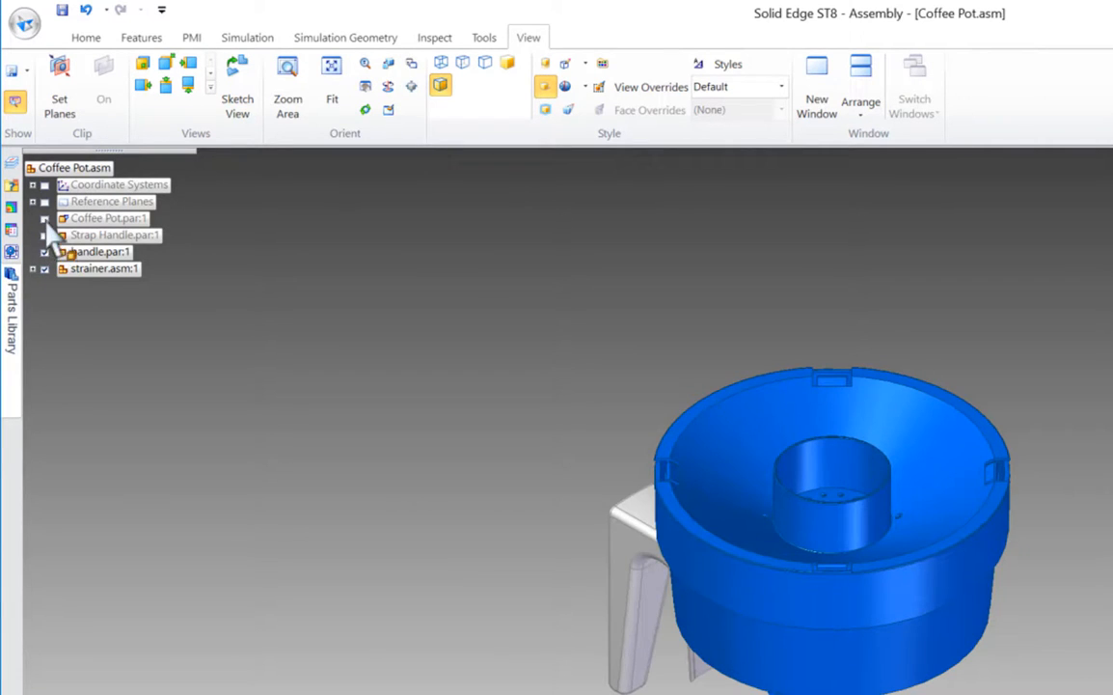
pyautogui.click(44, 218)
pyautogui.click(44, 184)
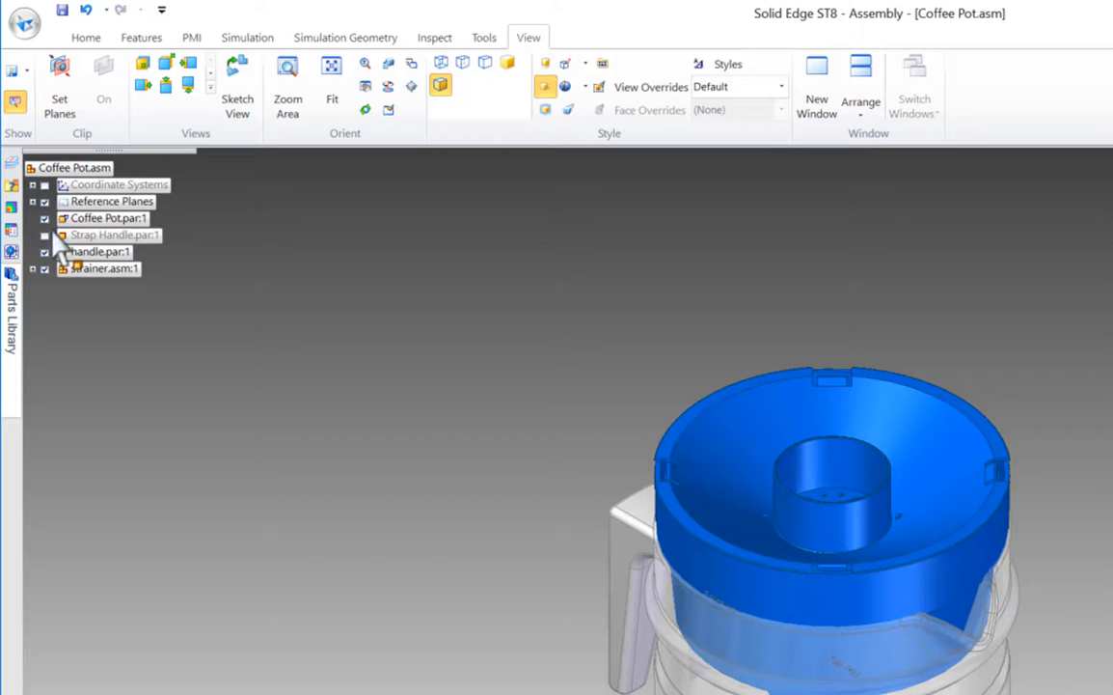
pyautogui.click(45, 235)
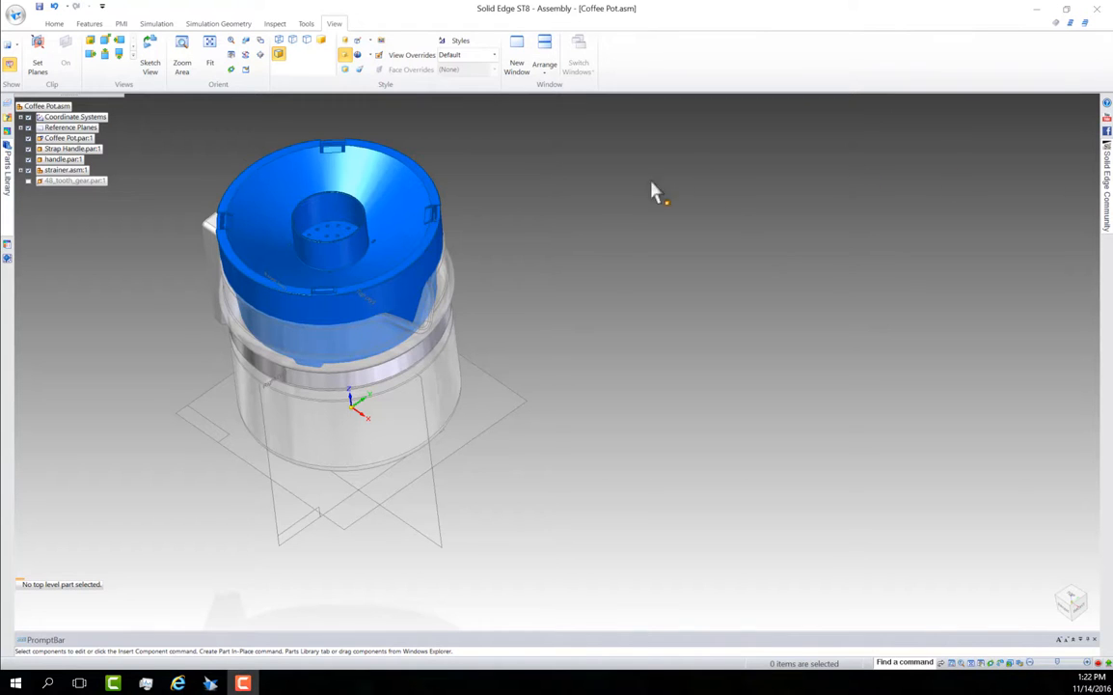
# Insert AirCleaner1 from the Parts Library's Training folder beside the coffee pot, leaving it without assembly relationships
pyautogui.click(8, 205)
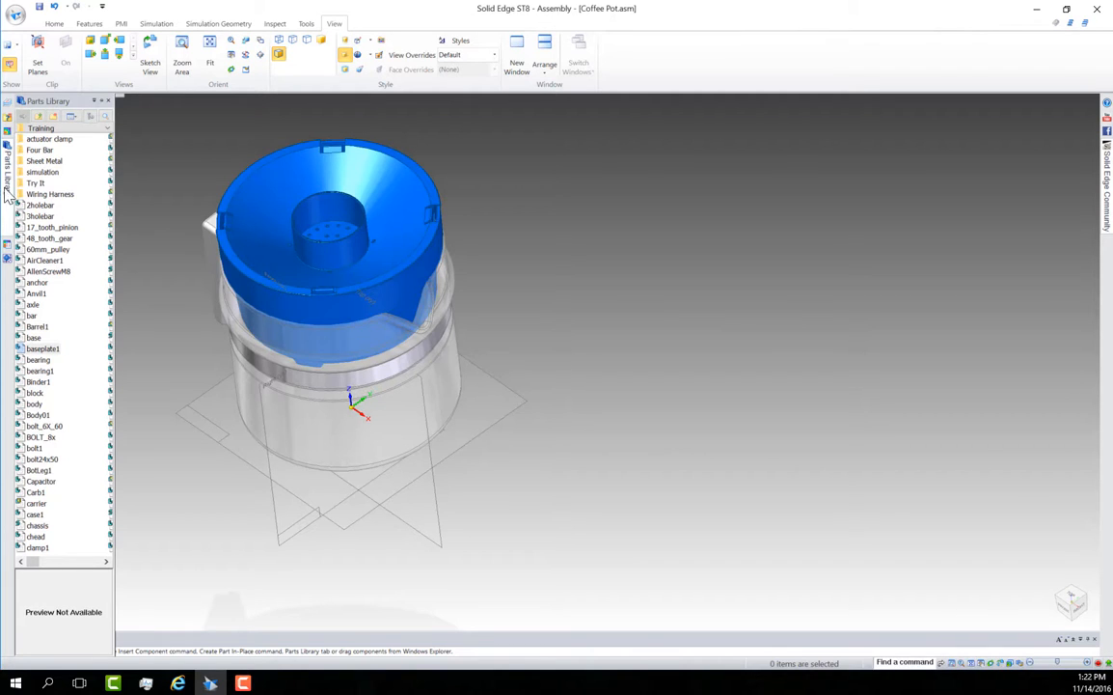
pyautogui.click(43, 259)
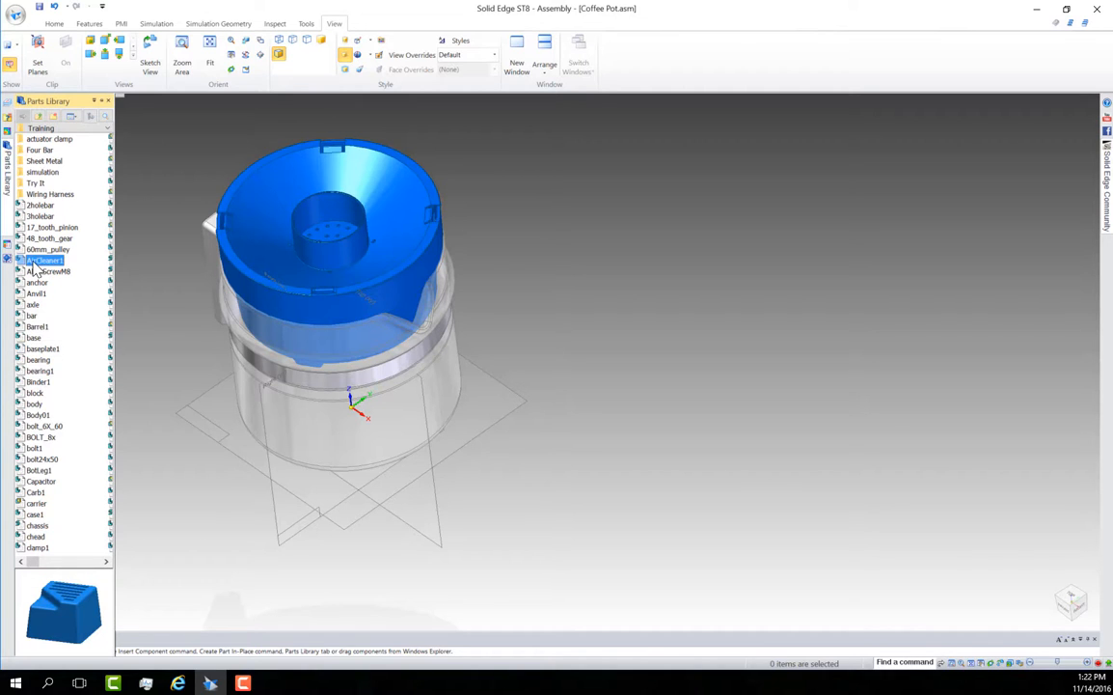
pyautogui.moveTo(33, 264); pyautogui.dragTo(273, 596)
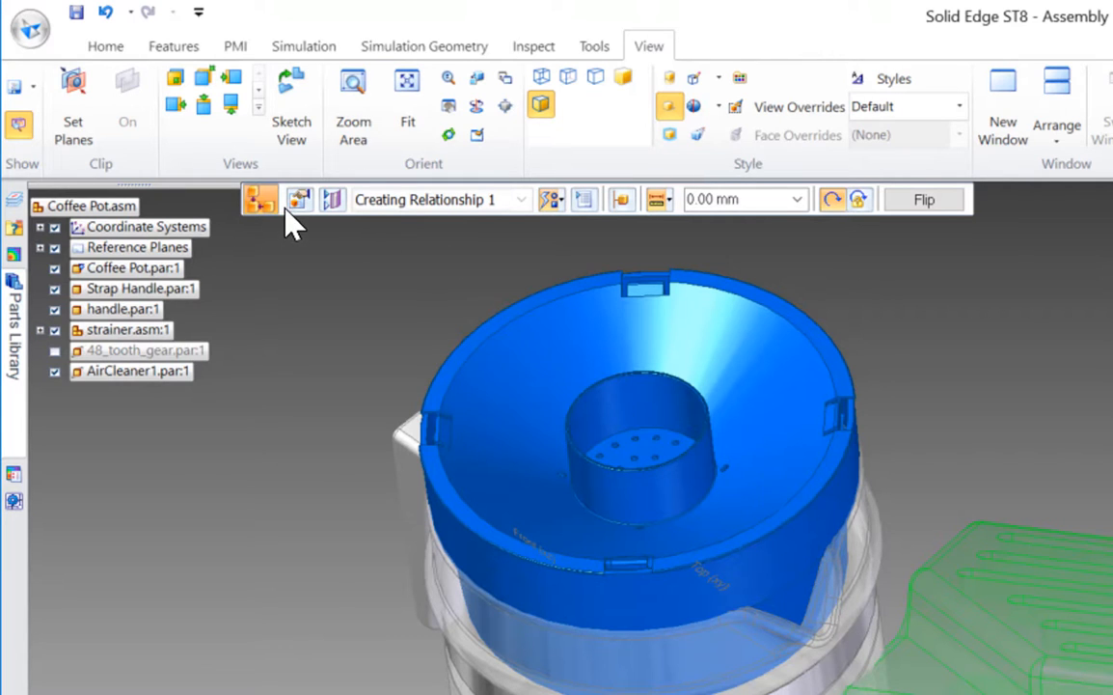
pyautogui.press('Escape')
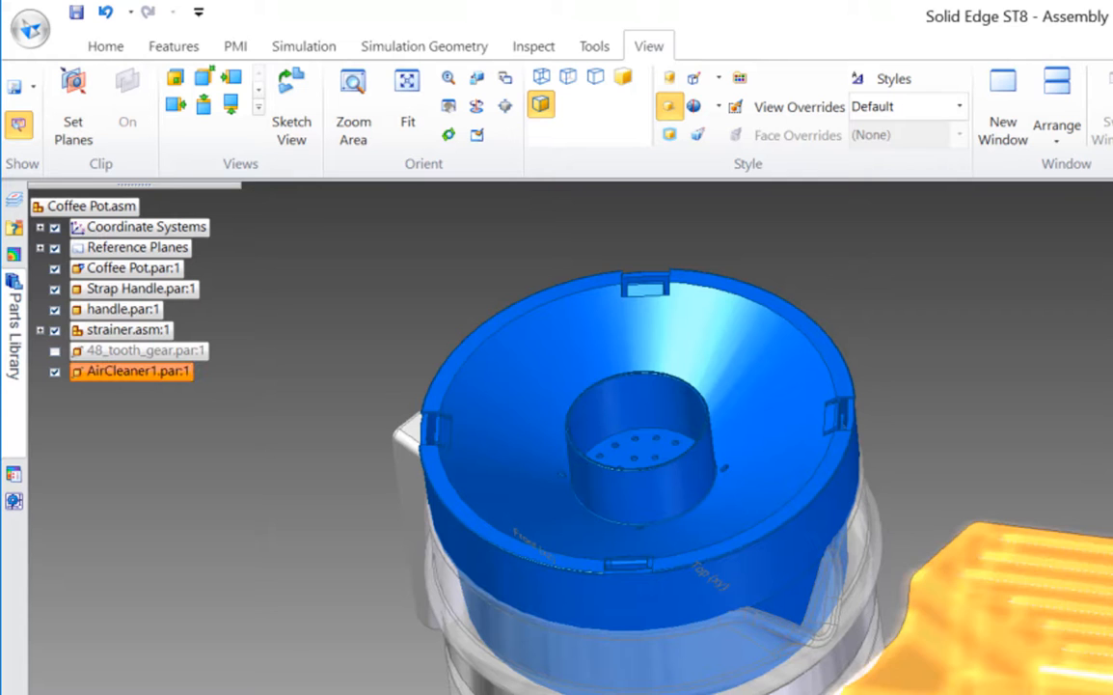
# Delete AirCleaner1 from the coffee pot assembly
pyautogui.moveTo(540, 530); pyautogui.dragTo(521, 632, button='middle')
pyautogui.rightClick(141, 374)
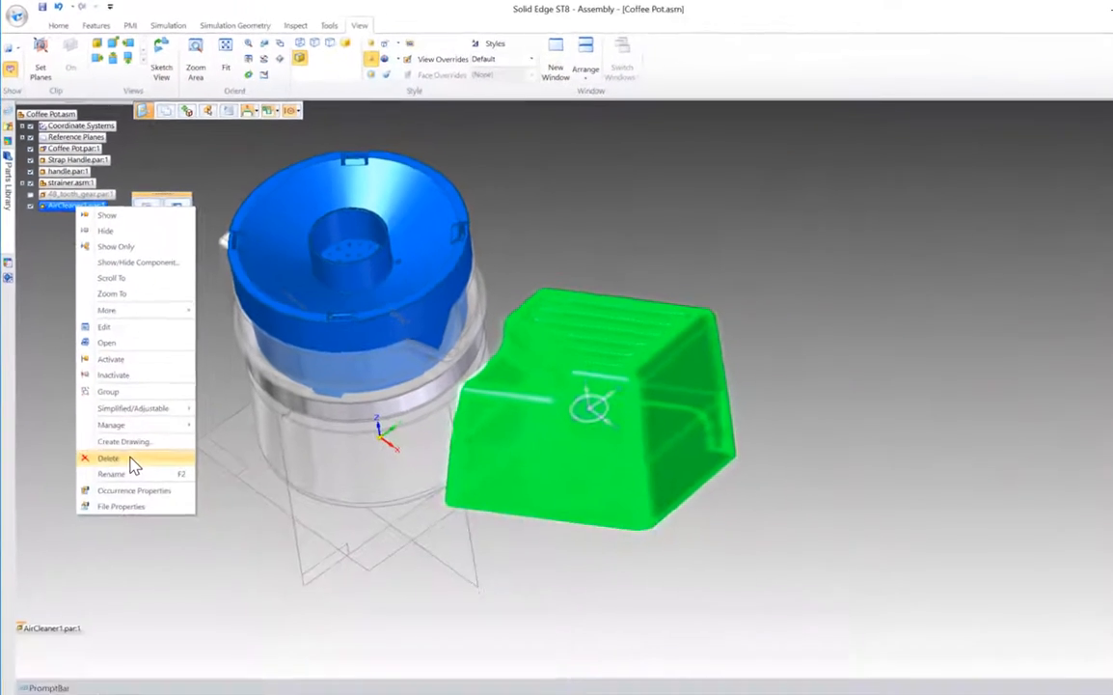
pyautogui.click(130, 459)
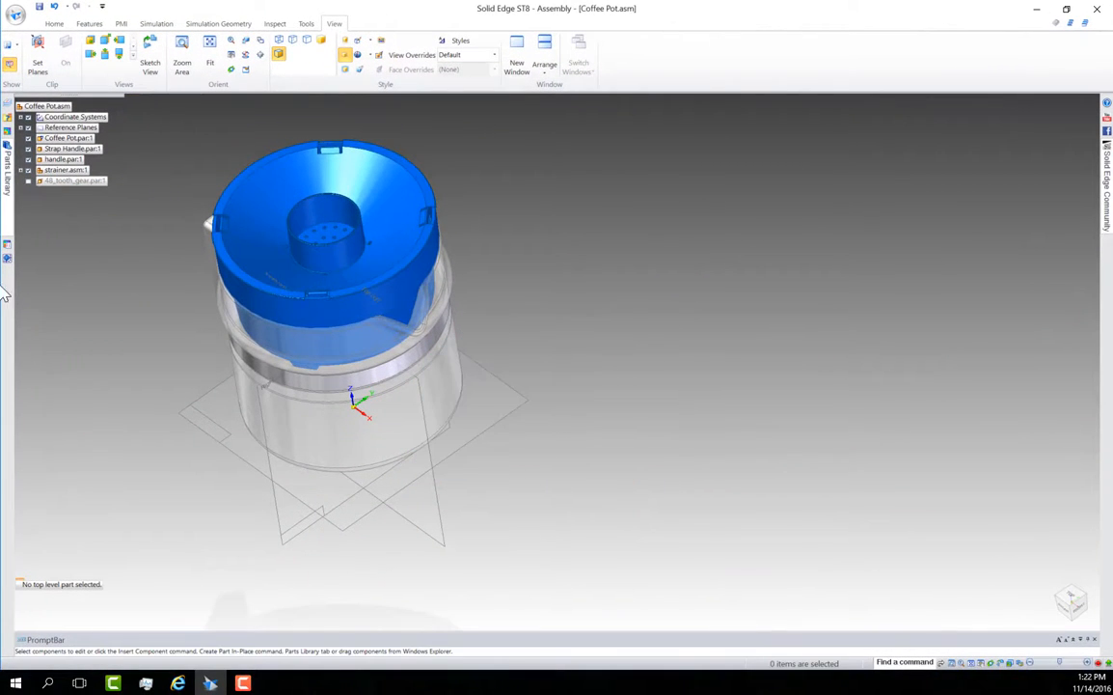
# Review the Training parts in the Parts Library, the Engineering Reference components from shafts to columns, and the Layers pane
pyautogui.click(7, 176)
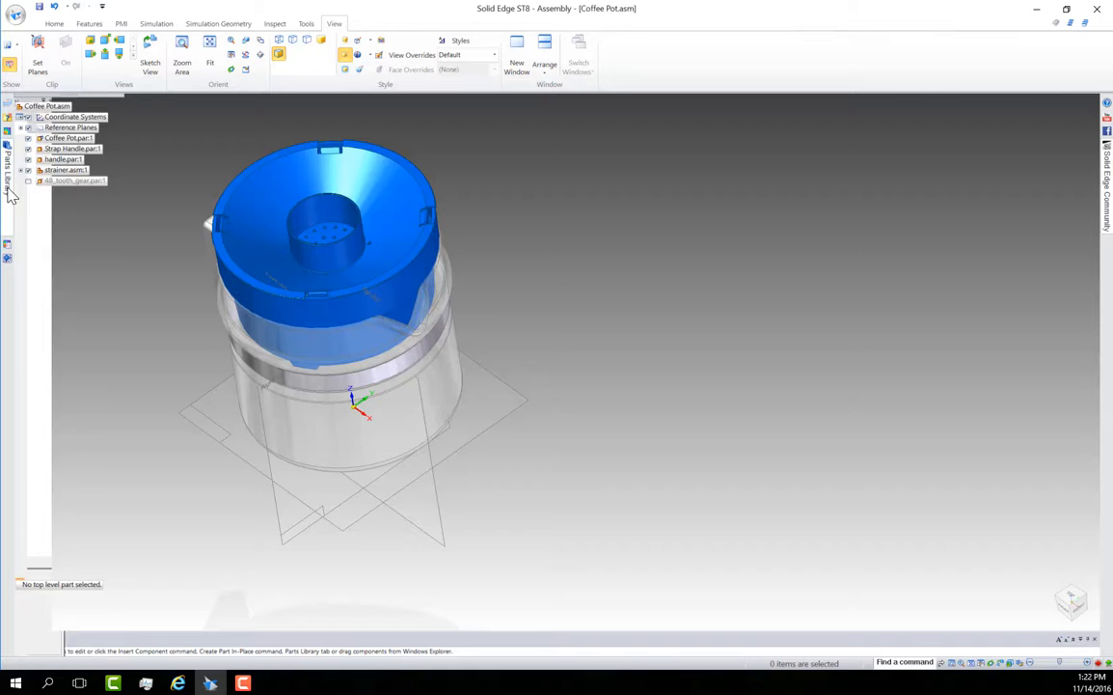
pyautogui.click(7, 242)
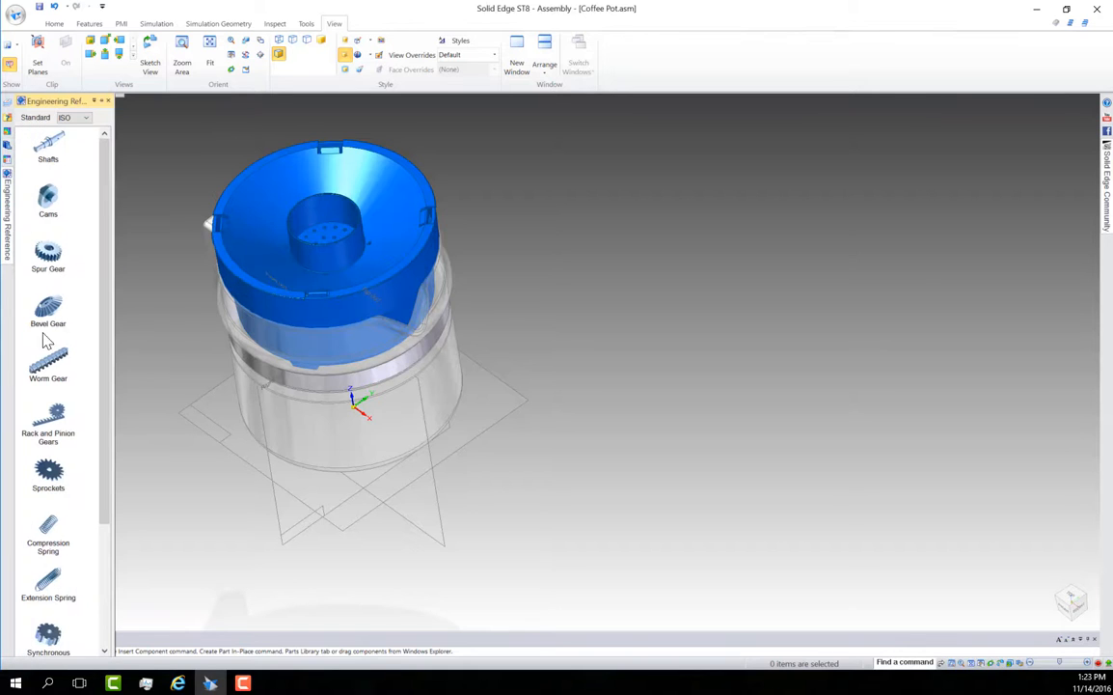
pyautogui.scroll(-3, 56, 468)
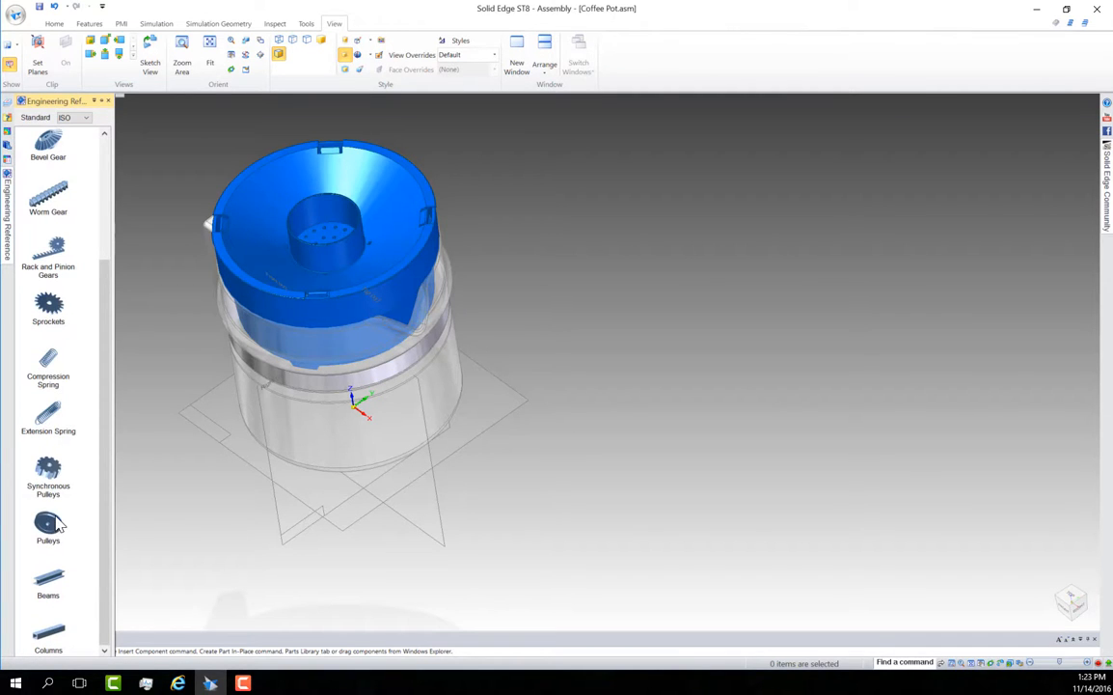
pyautogui.scroll(3, 55, 521)
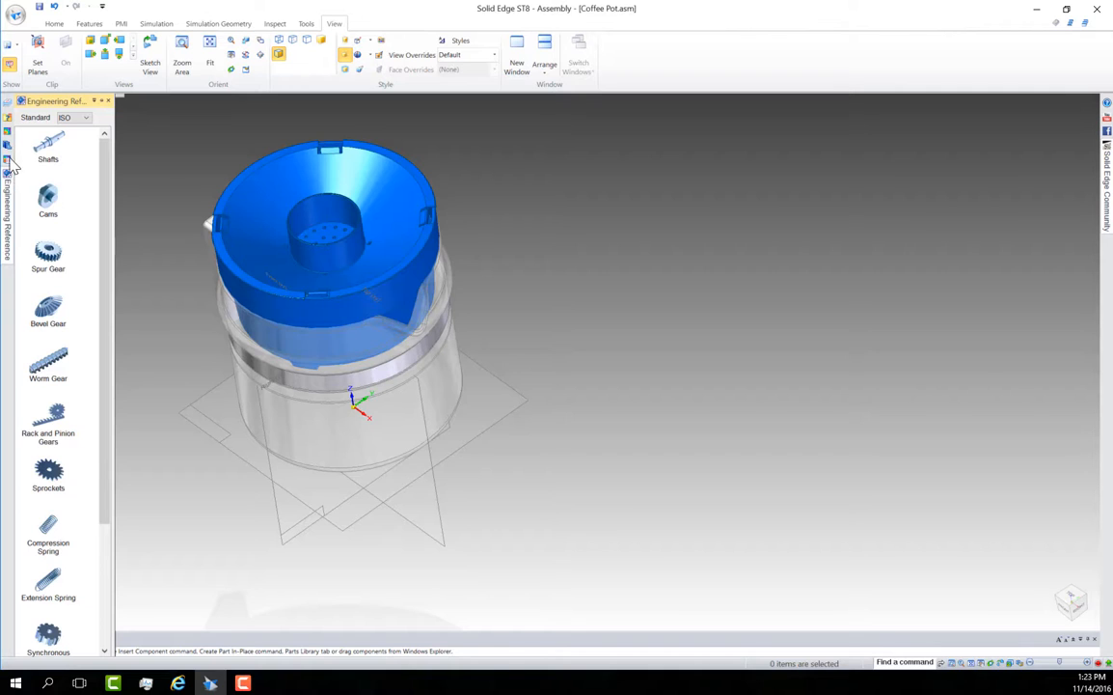
pyautogui.click(8, 108)
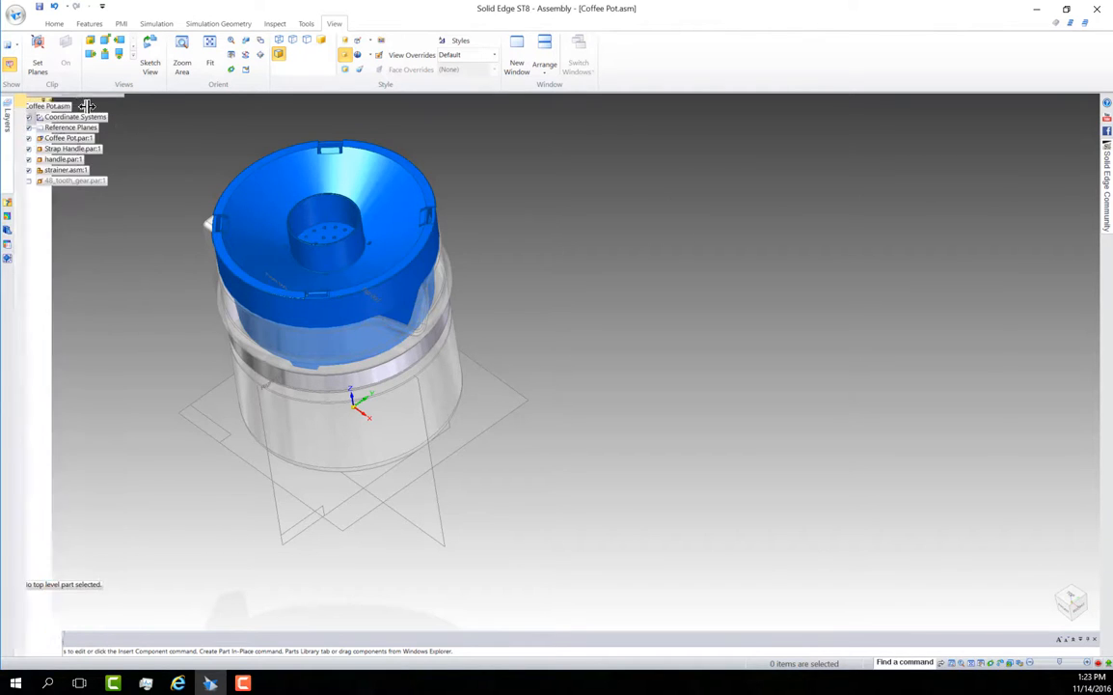
pyautogui.moveTo(7, 200)
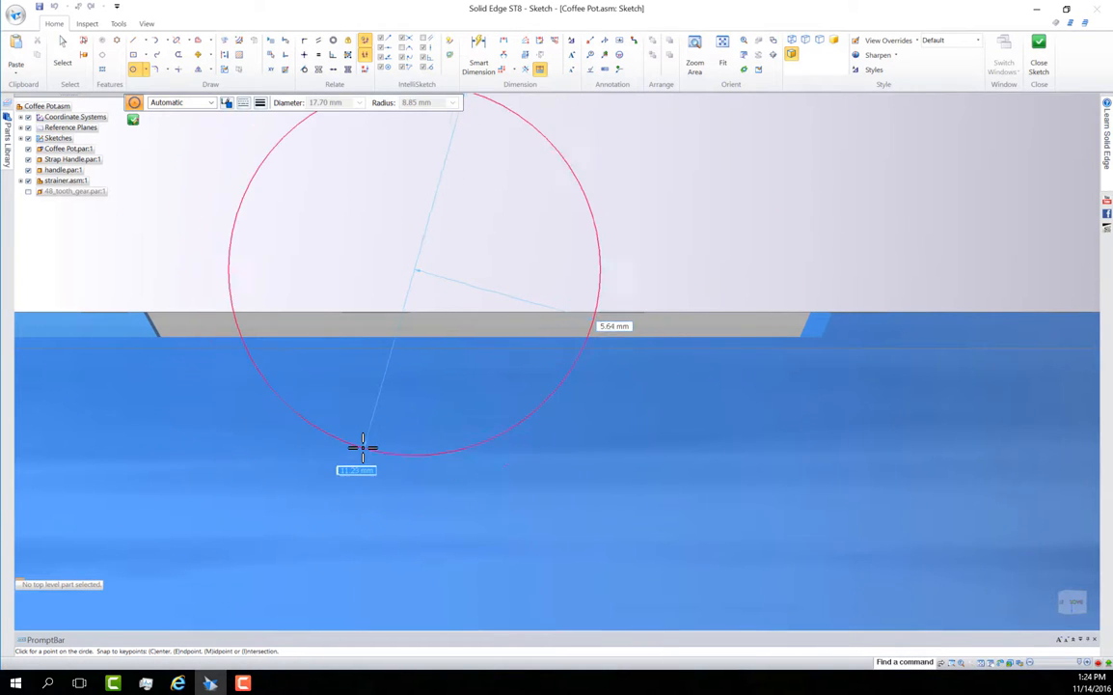
# Cancel the circle being drawn and close the assembly sketch
pyautogui.press('Escape')
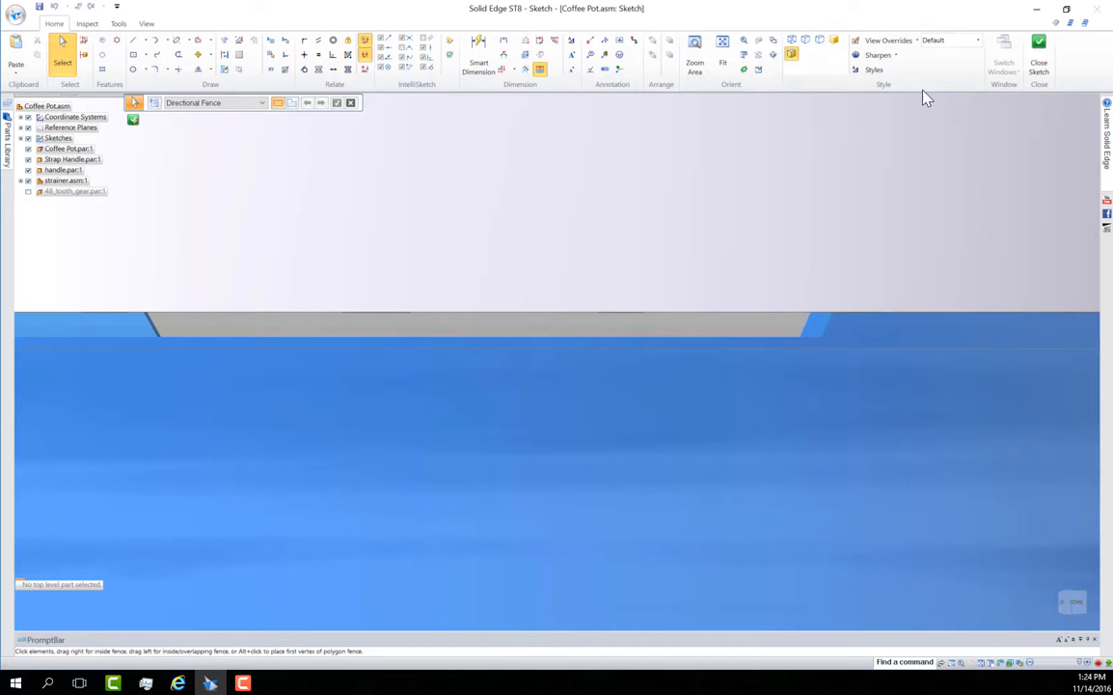
pyautogui.click(1038, 66)
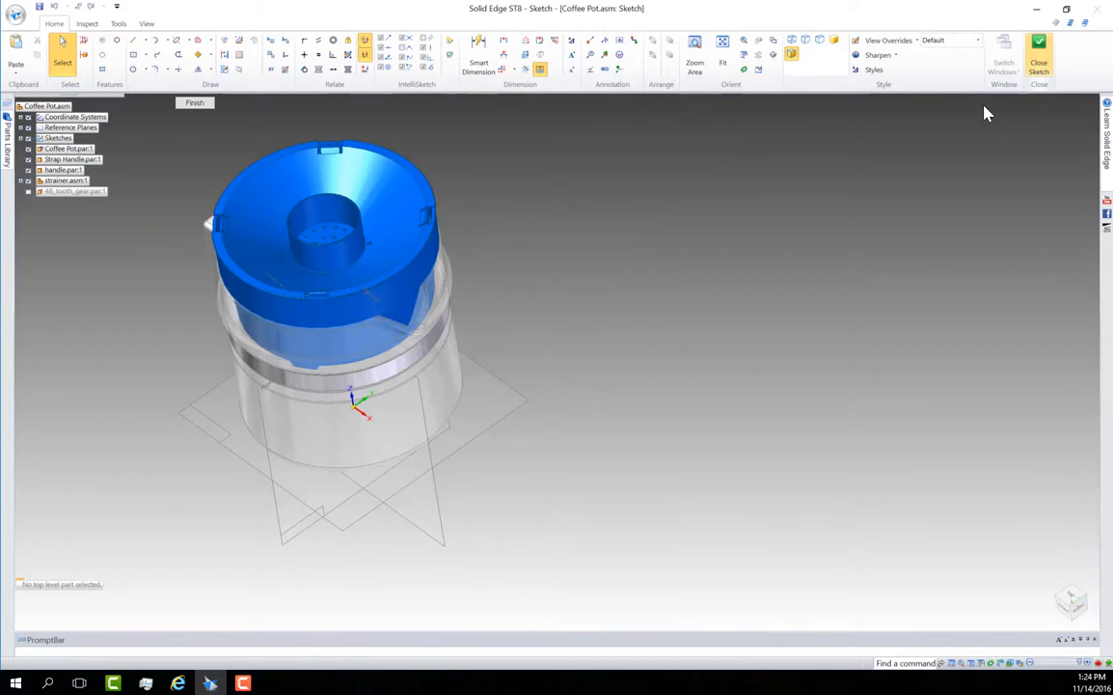